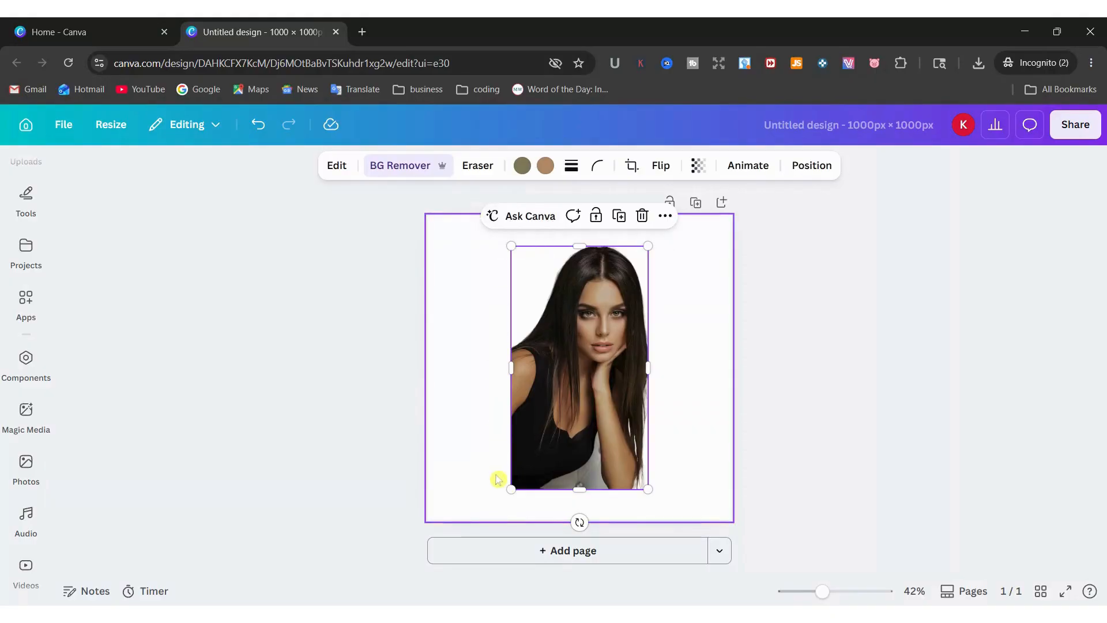
left_click(450, 295)
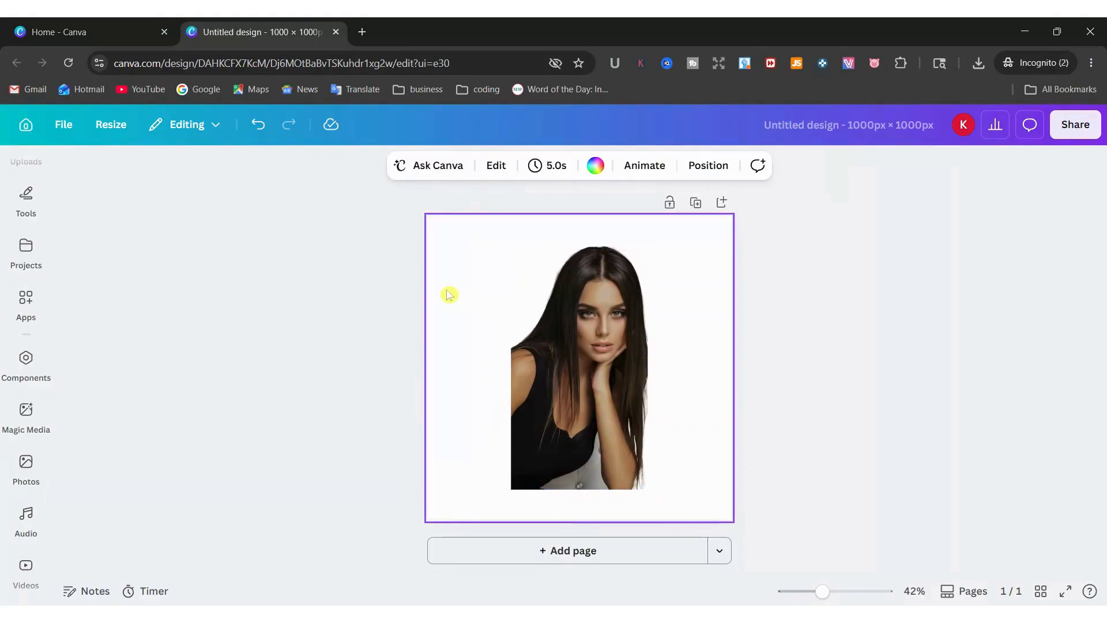
left_click(542, 340)
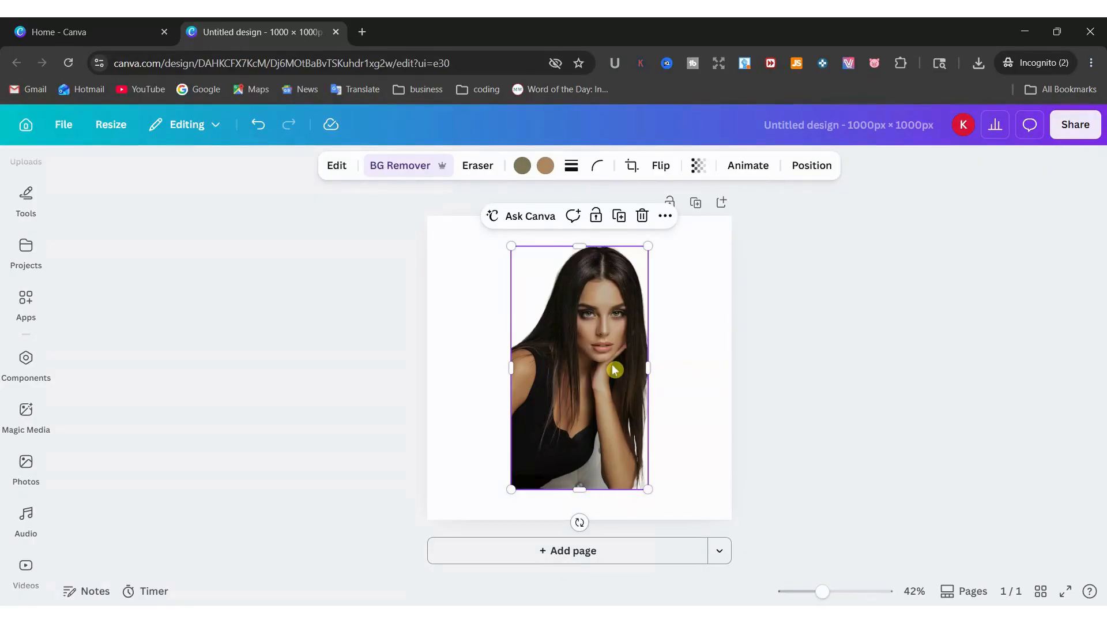
left_click(495, 339)
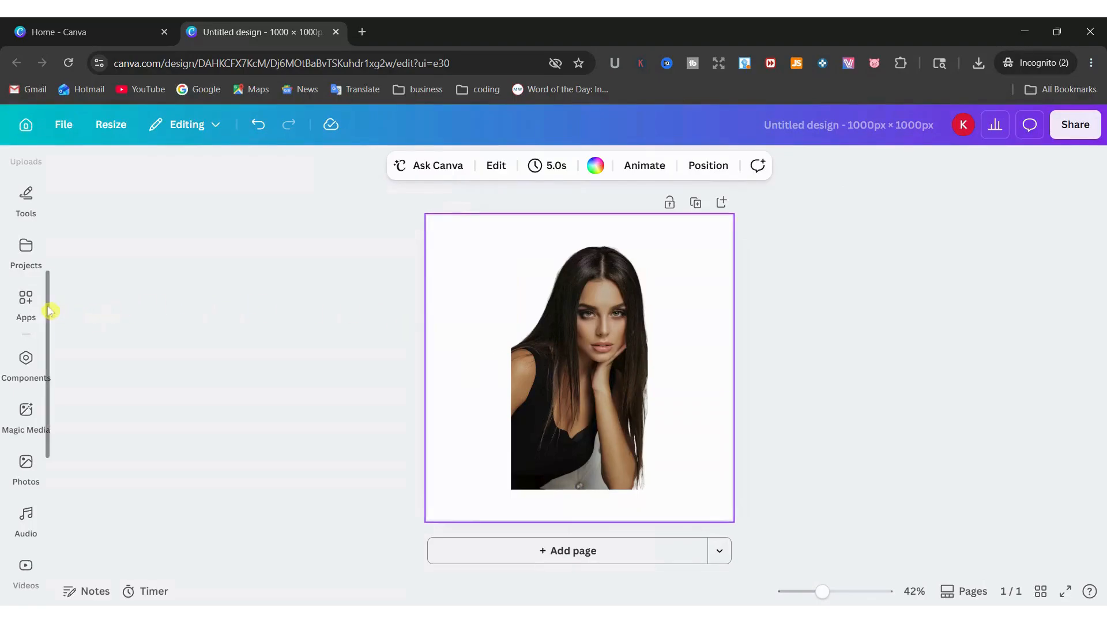
Step: Search the apps for "image outline", open Image Outliner and load the cut-out portrait from the page into it
left_click(26, 305)
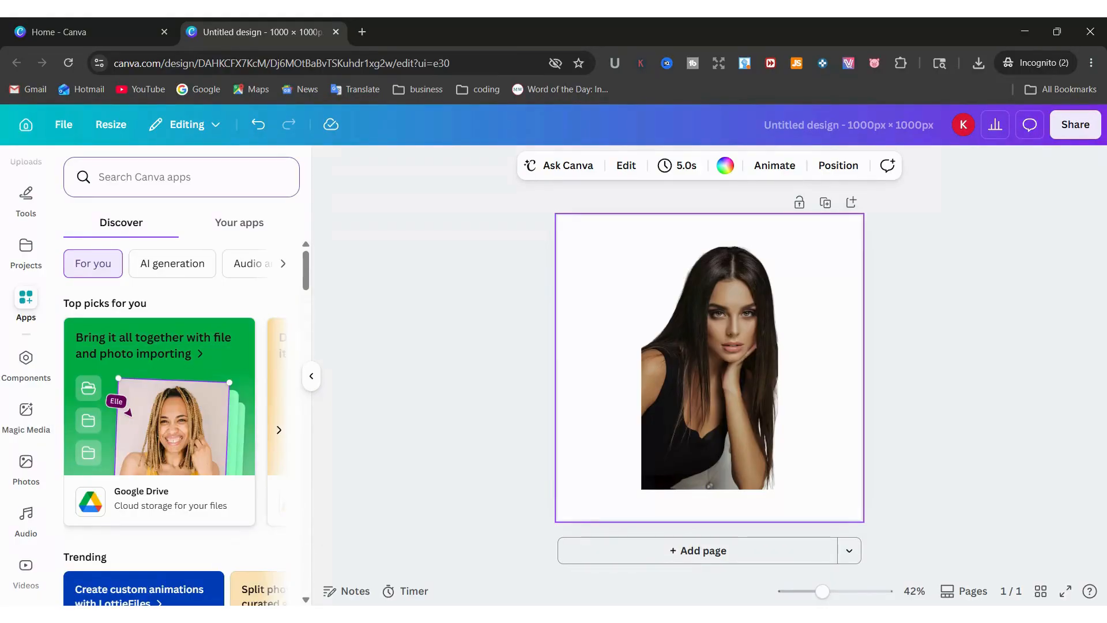
type("image outline")
key("Return")
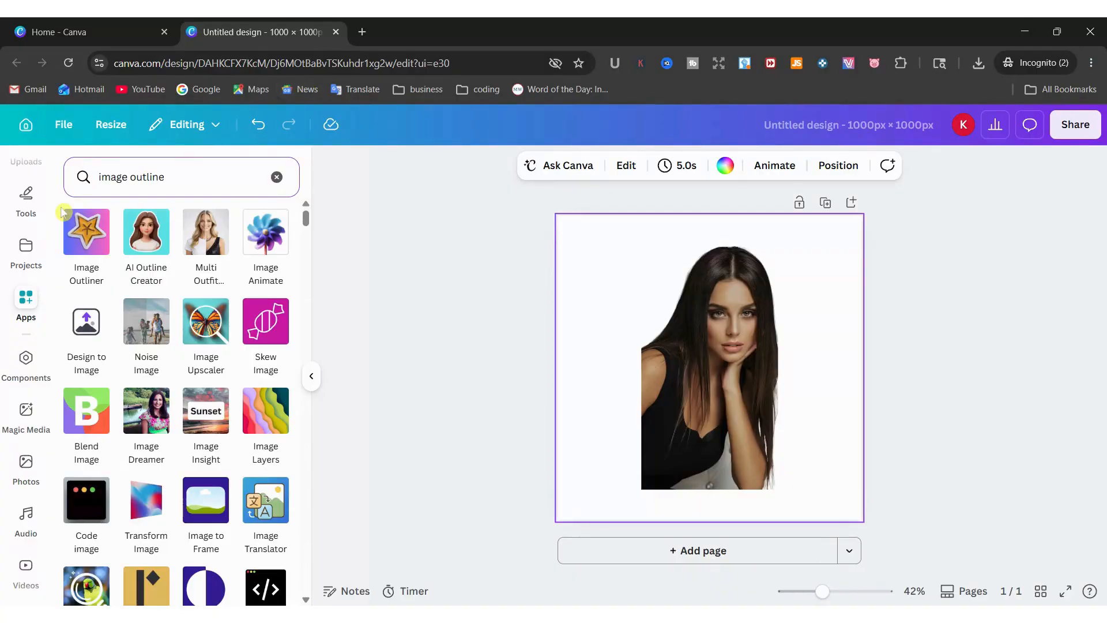
left_click(82, 236)
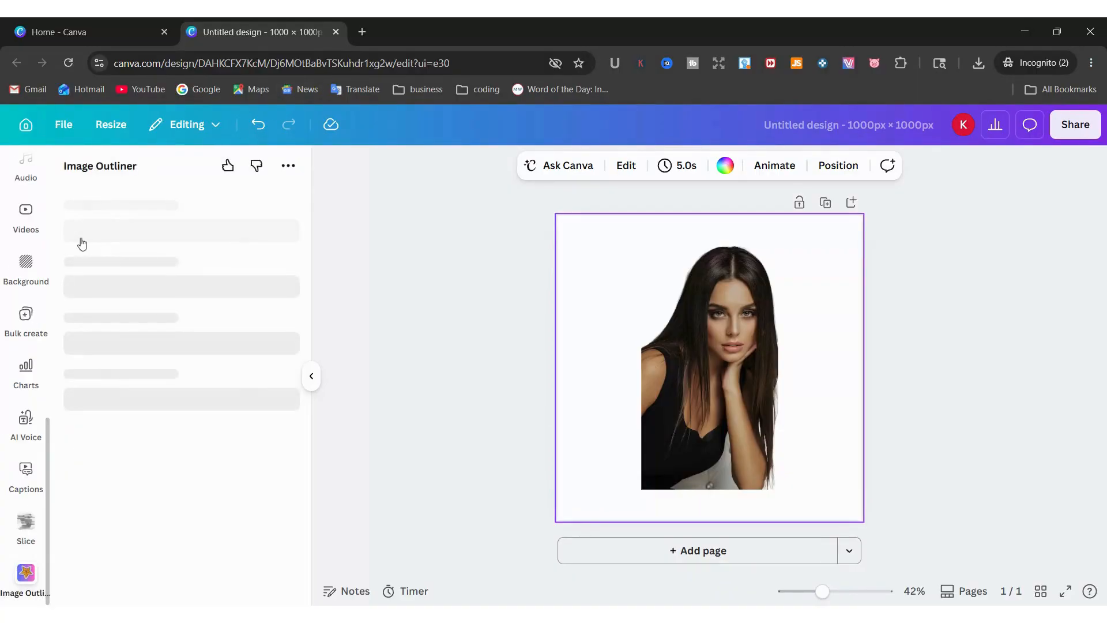
left_click(724, 343)
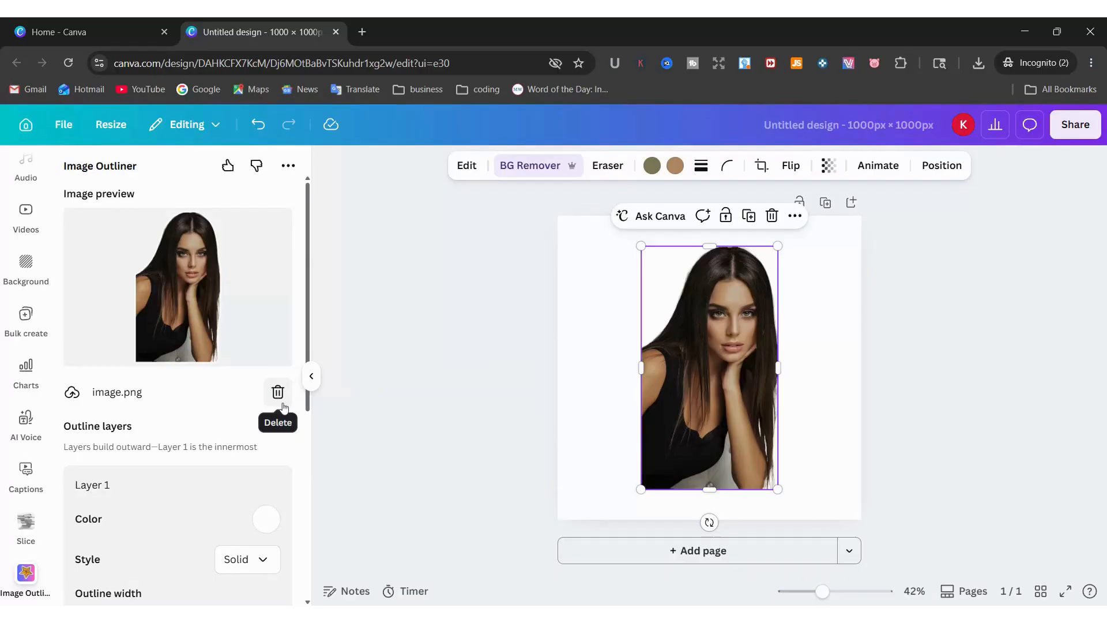
Step: Set the Layer 1 outline color to bright green #41FF1A and check it in the image preview
scroll(281, 404, "down", 5)
scroll(230, 519, "down", 1)
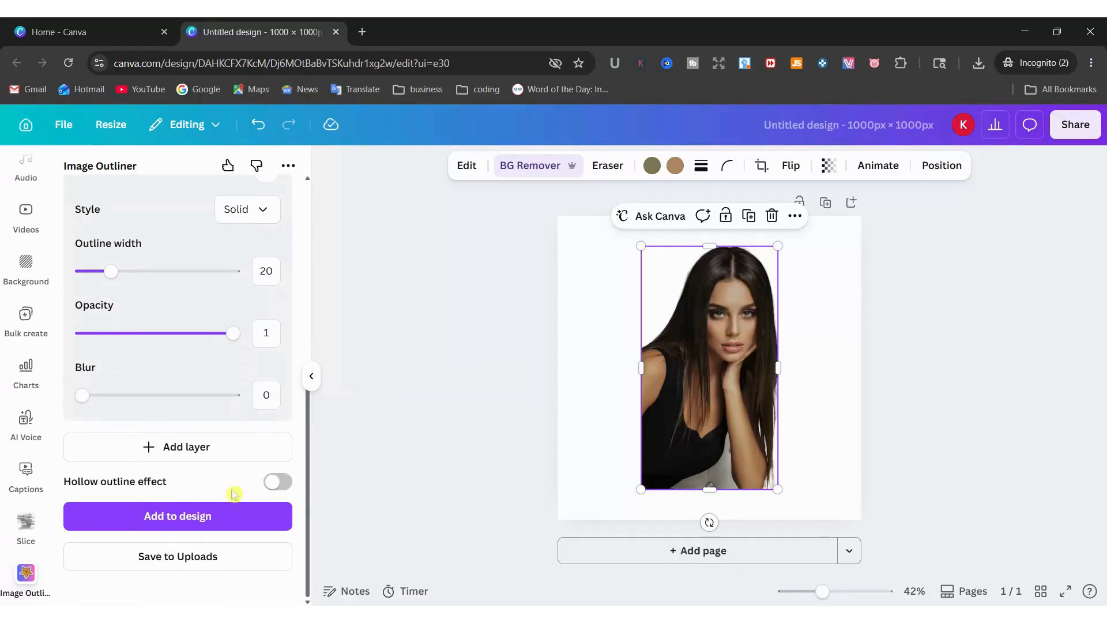
scroll(230, 507, "up", 6)
scroll(232, 494, "down", 2)
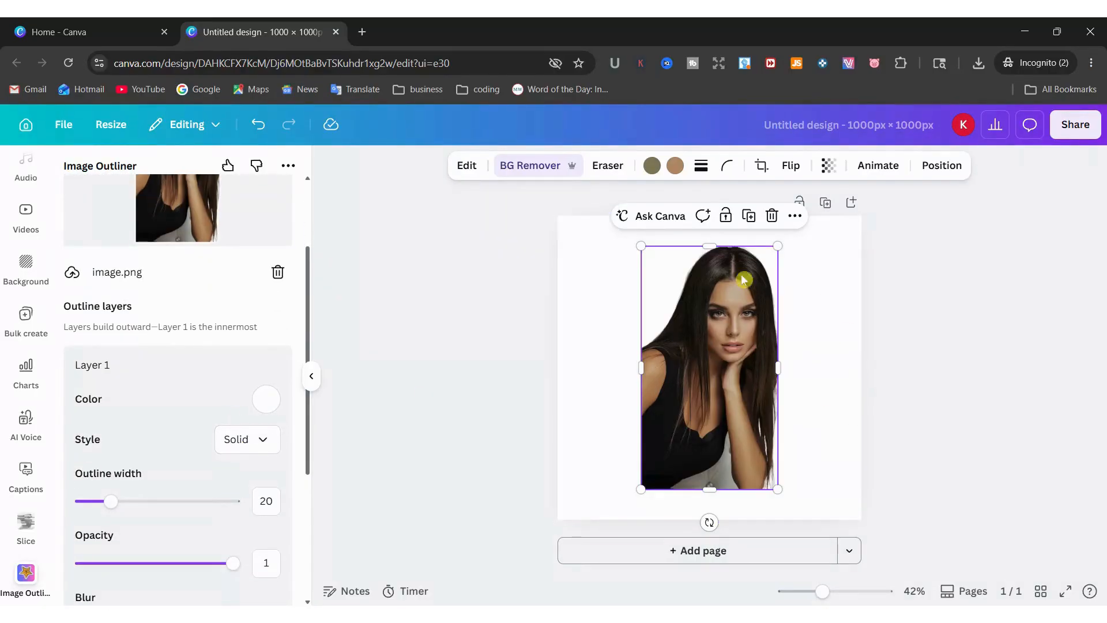
left_click(276, 397)
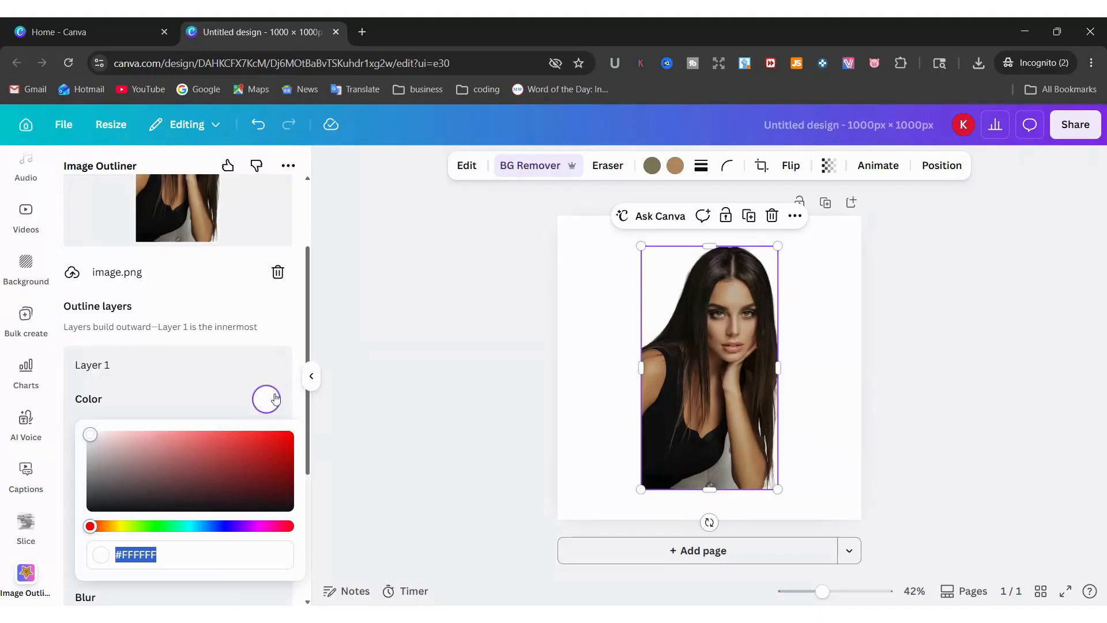
left_click_drag(90, 525, 151, 526)
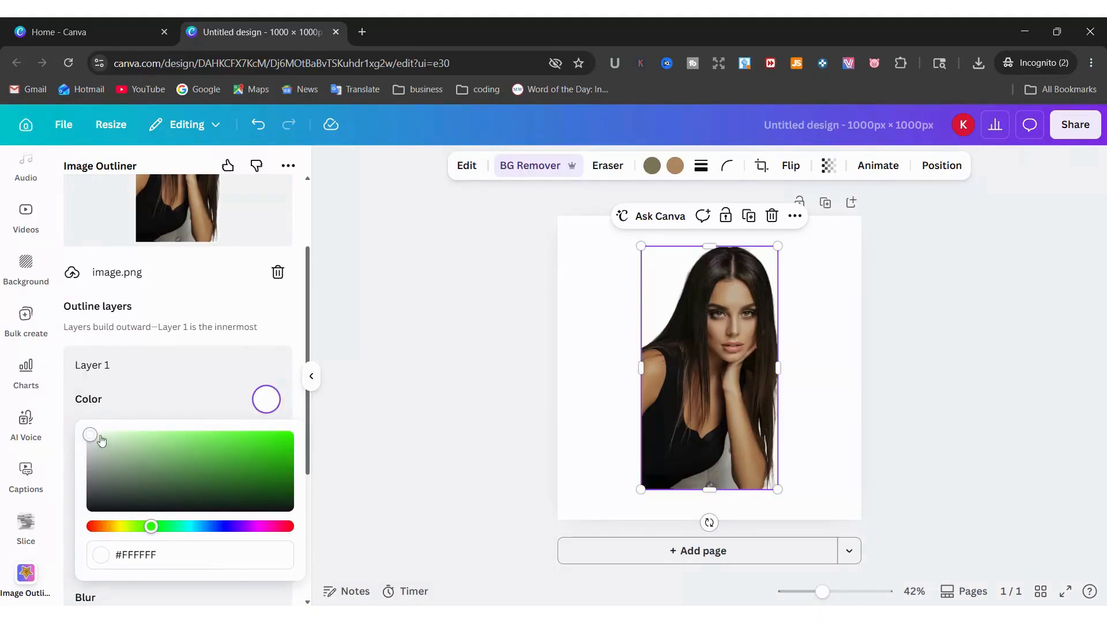
left_click(276, 446)
mouse_move(276, 447)
left_mouse_down()
mouse_move(259, 456)
mouse_move(271, 435)
left_mouse_up()
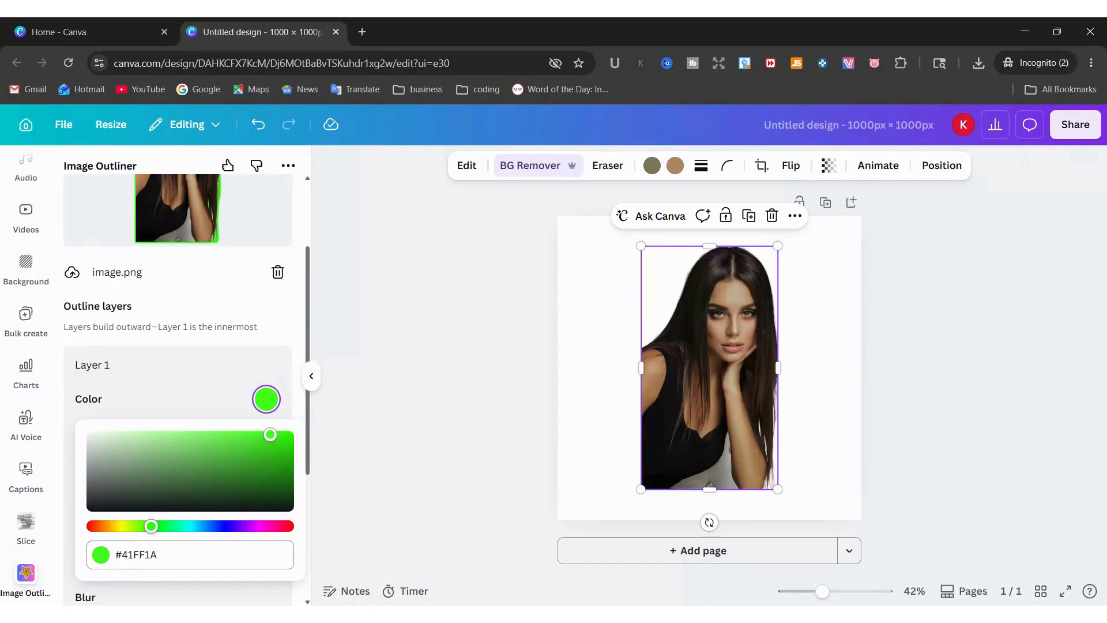
left_click(178, 395)
scroll(178, 395, "up", 2)
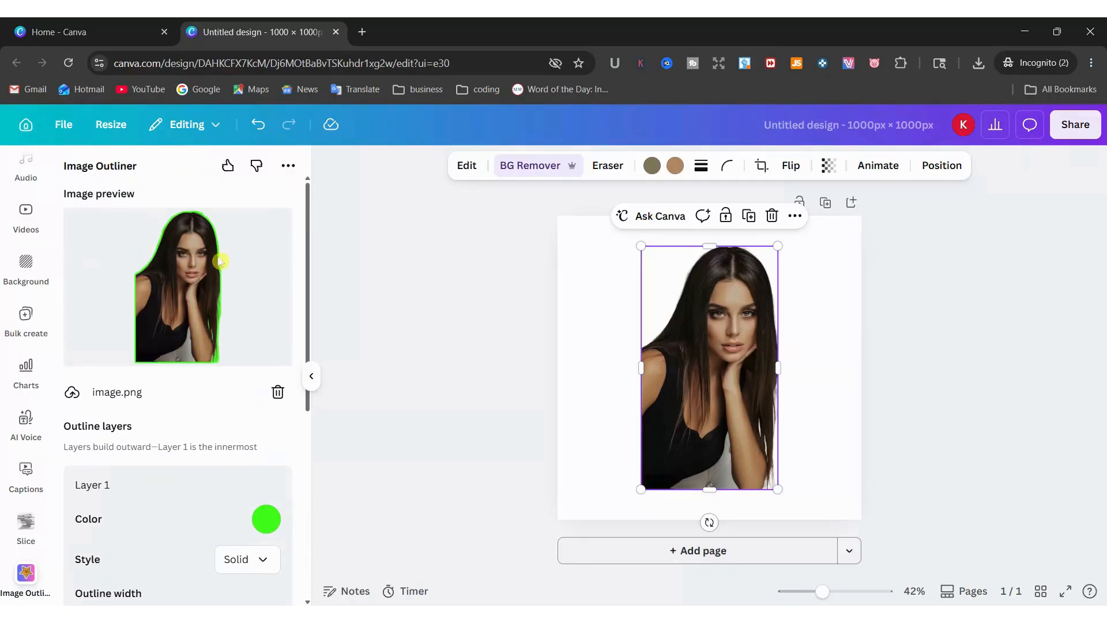
Step: Set the Layer 1 outline width to 25 and its opacity to 0.67
scroll(231, 276, "down", 3)
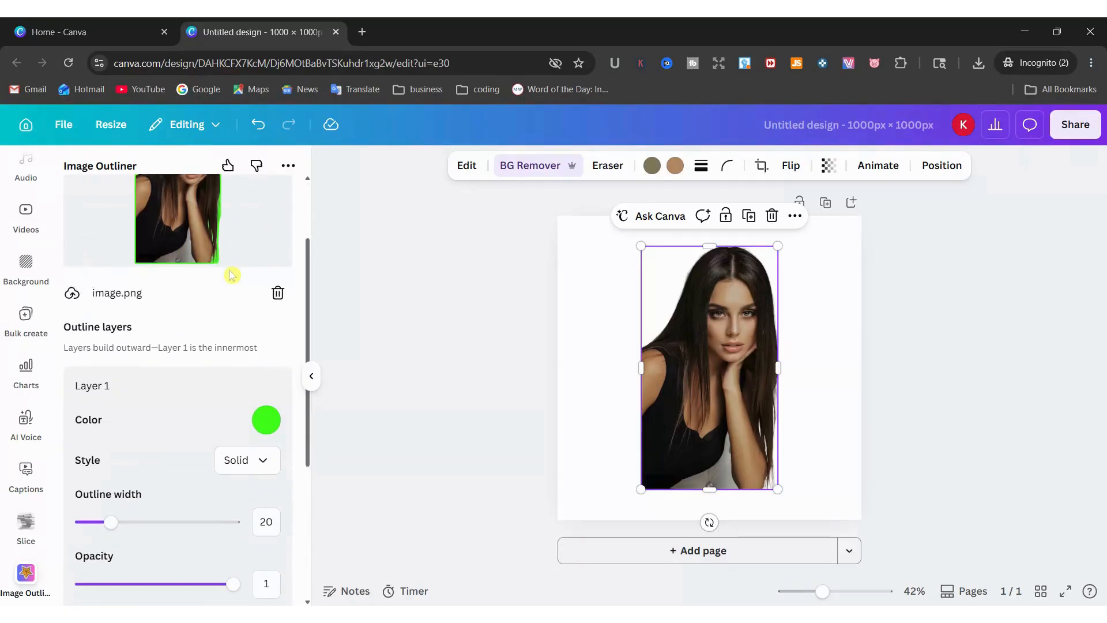
scroll(196, 323, "up", 1)
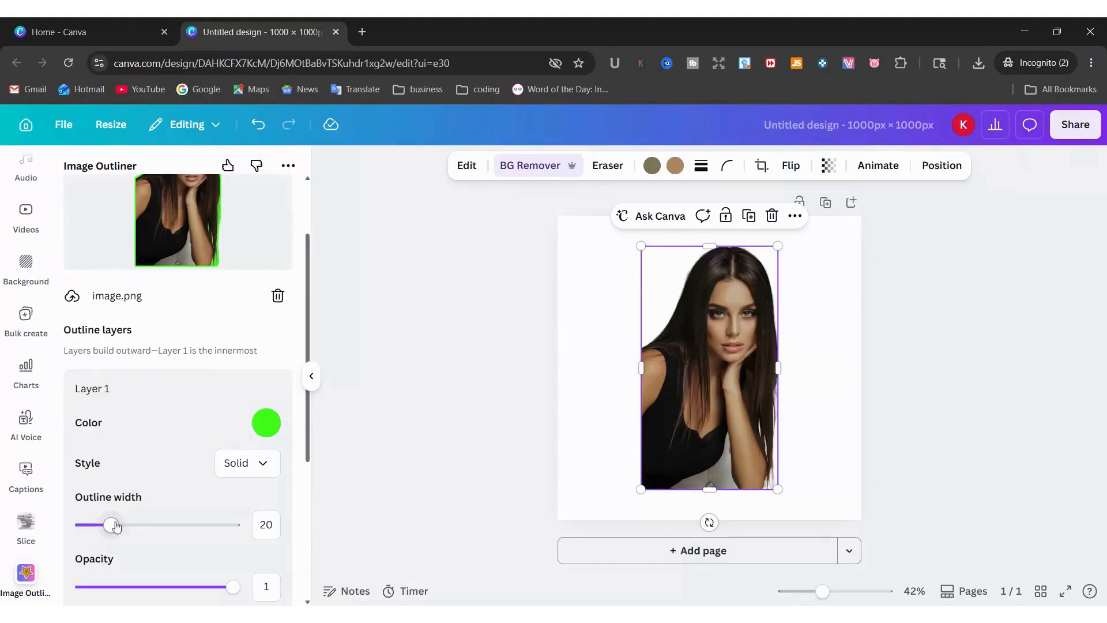
mouse_move(115, 526)
left_mouse_down()
mouse_move(215, 525)
mouse_move(118, 526)
left_mouse_up()
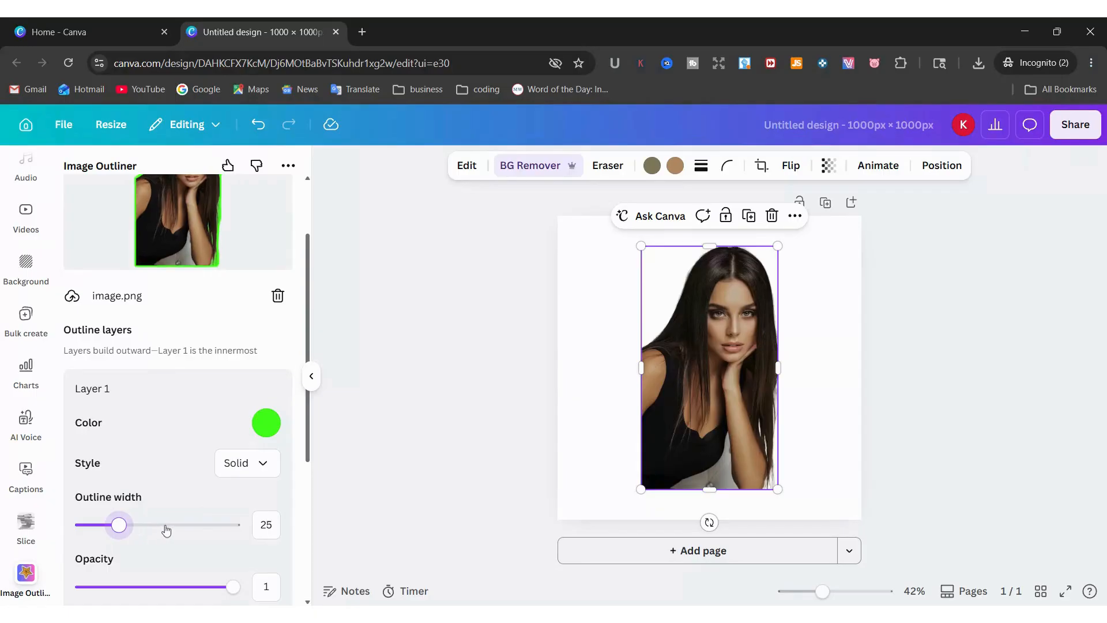
scroll(219, 555, "down", 1)
left_click_drag(219, 555, 185, 577)
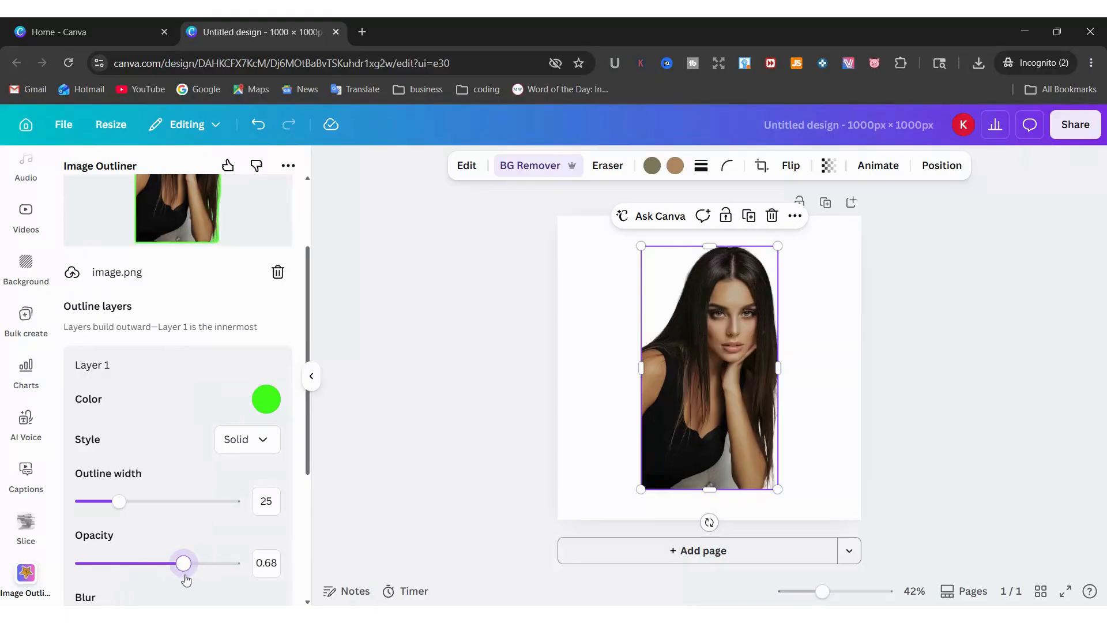
Step: Set the blur of the green Layer 1 outline to 17 and check the preview
scroll(127, 531, "down", 3)
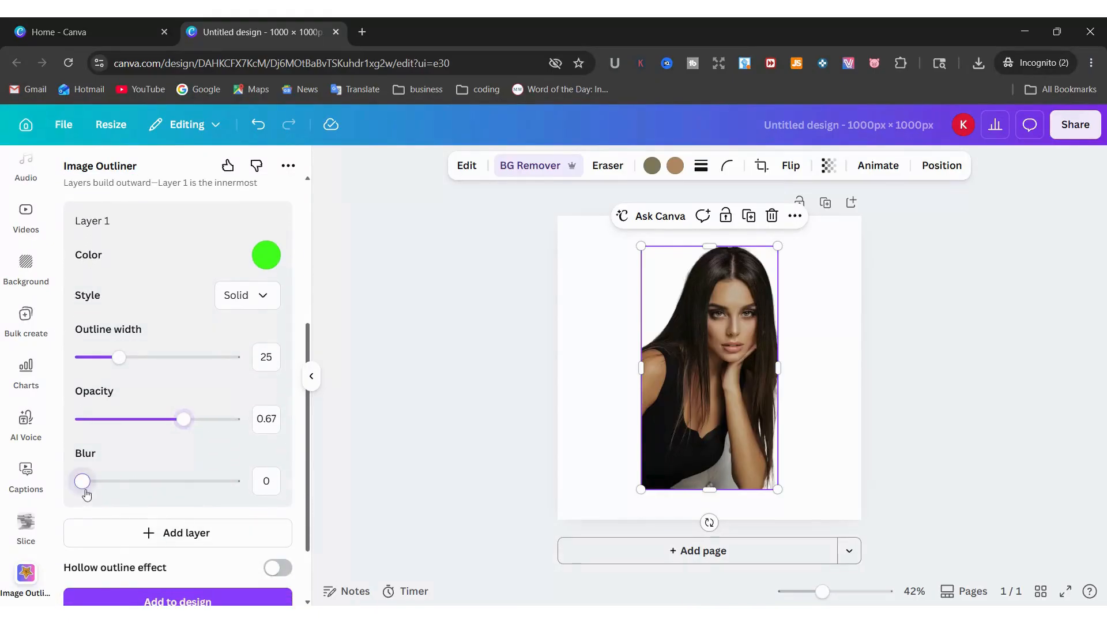
left_click_drag(82, 489, 174, 490)
scroll(246, 341, "up", 5)
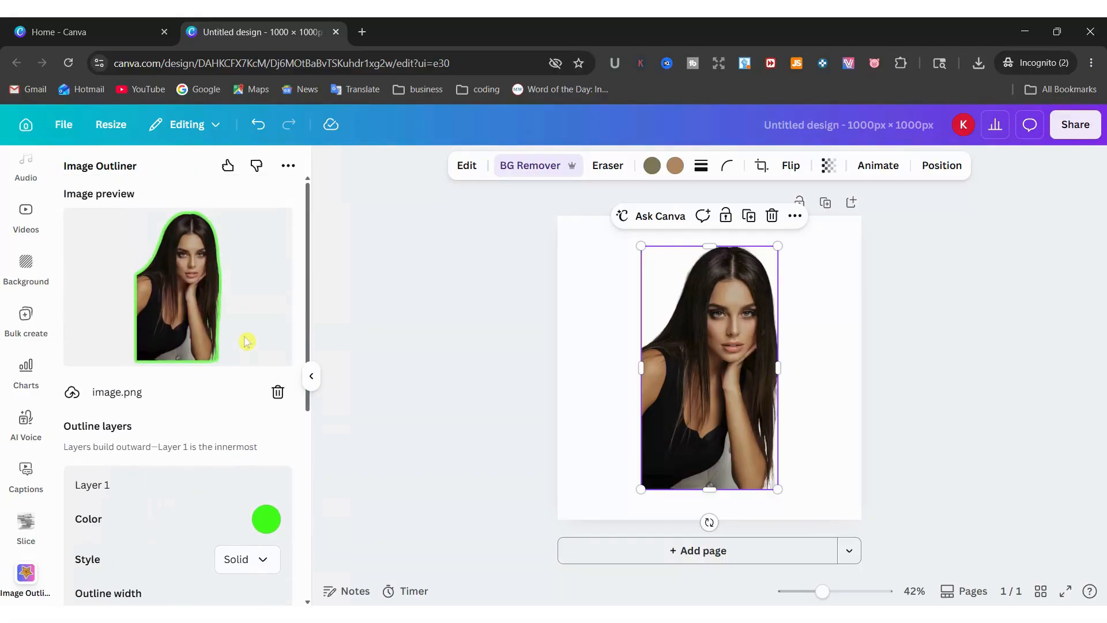
scroll(247, 341, "down", 3)
left_click_drag(173, 576, 210, 576)
scroll(195, 343, "up", 1)
scroll(195, 337, "up", 3)
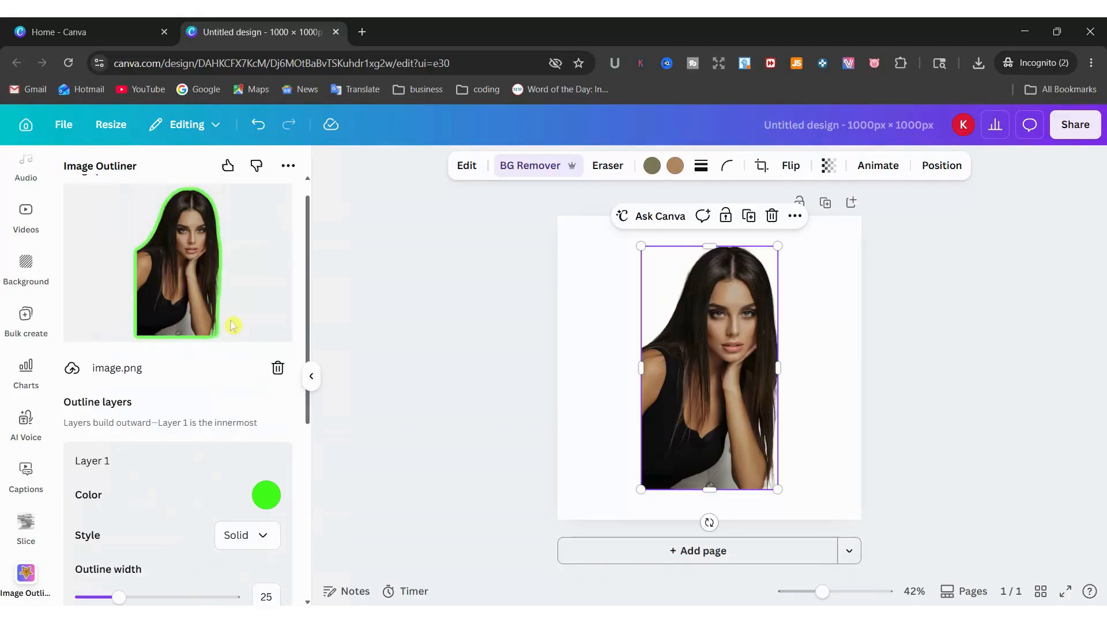
Step: Add a second outline layer and set its color to orange #E4541F
scroll(235, 325, "down", 6)
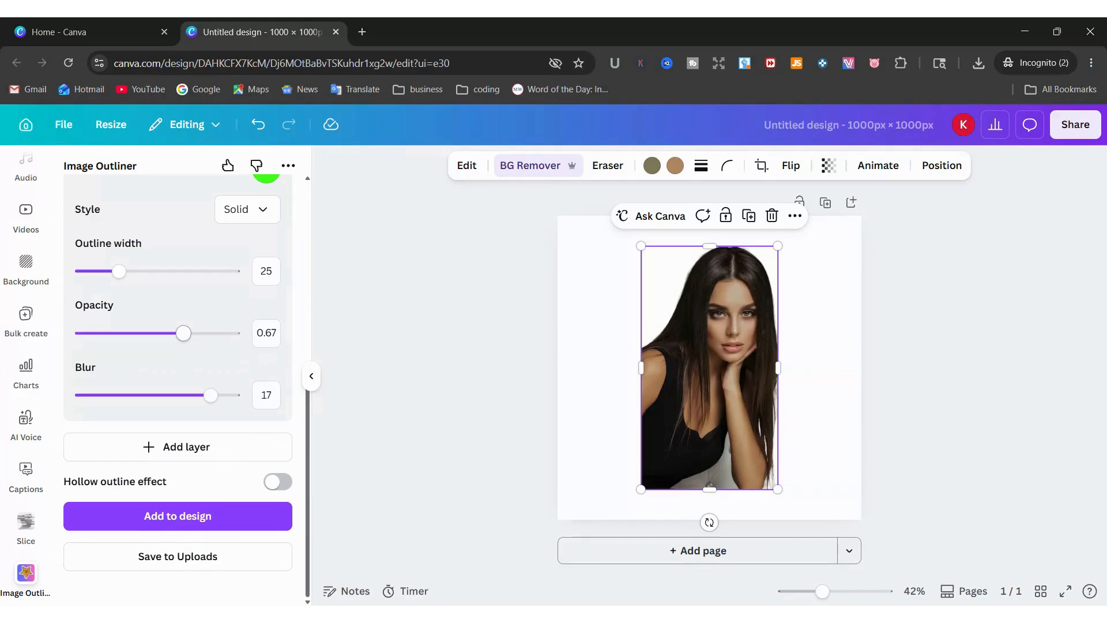
left_click(187, 447)
left_click(265, 499)
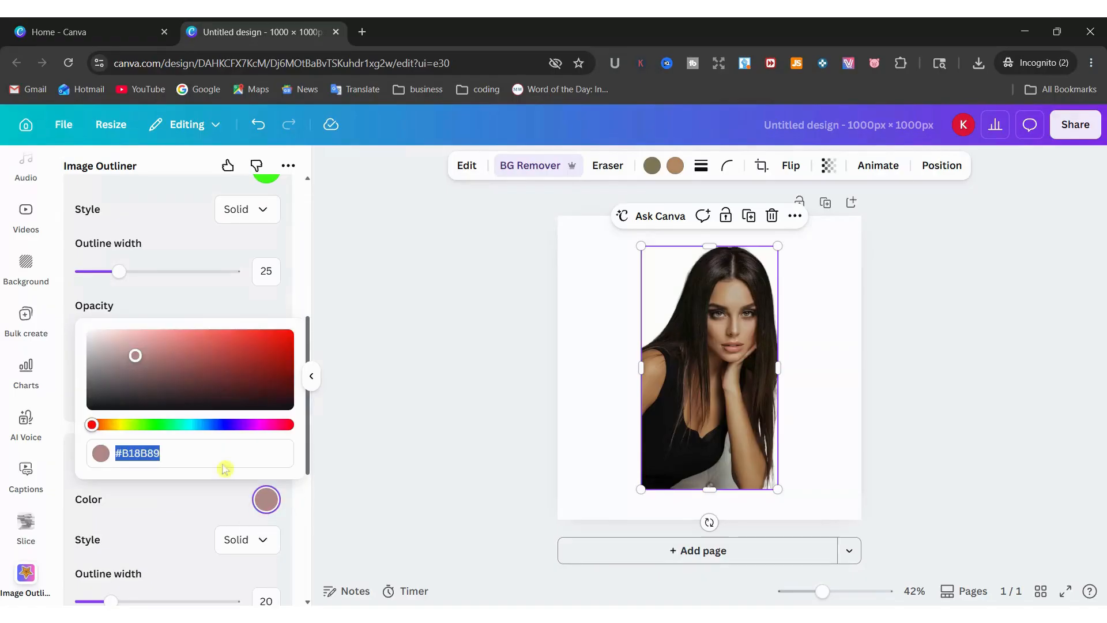
mouse_move(99, 427)
left_mouse_down()
mouse_move(115, 424)
mouse_move(98, 424)
left_mouse_up()
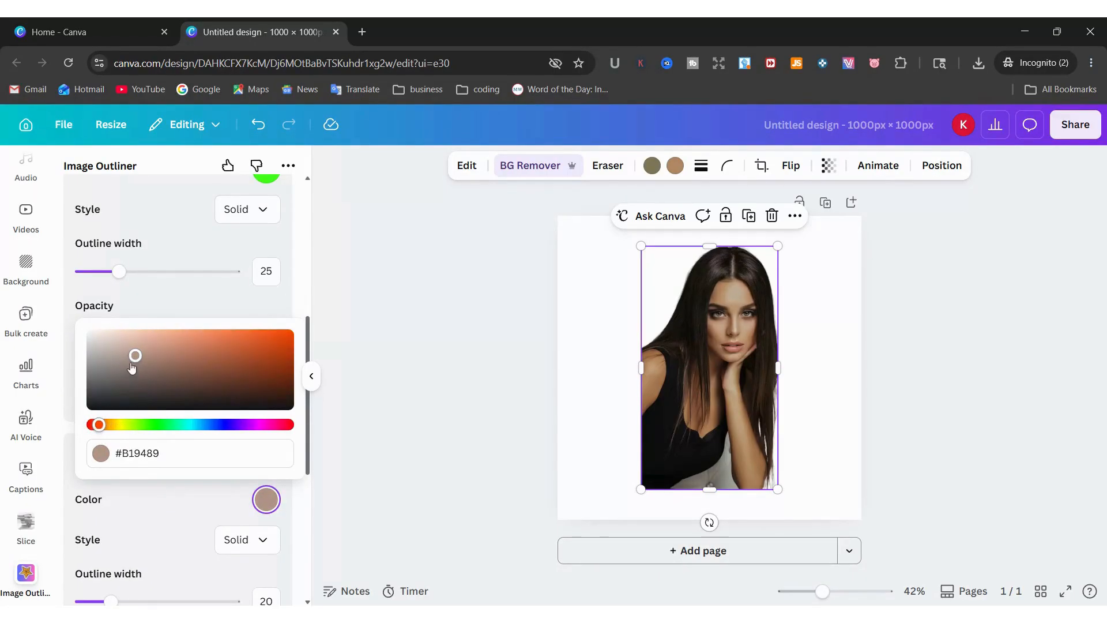
left_click_drag(135, 356, 264, 340)
scroll(282, 267, "up", 6)
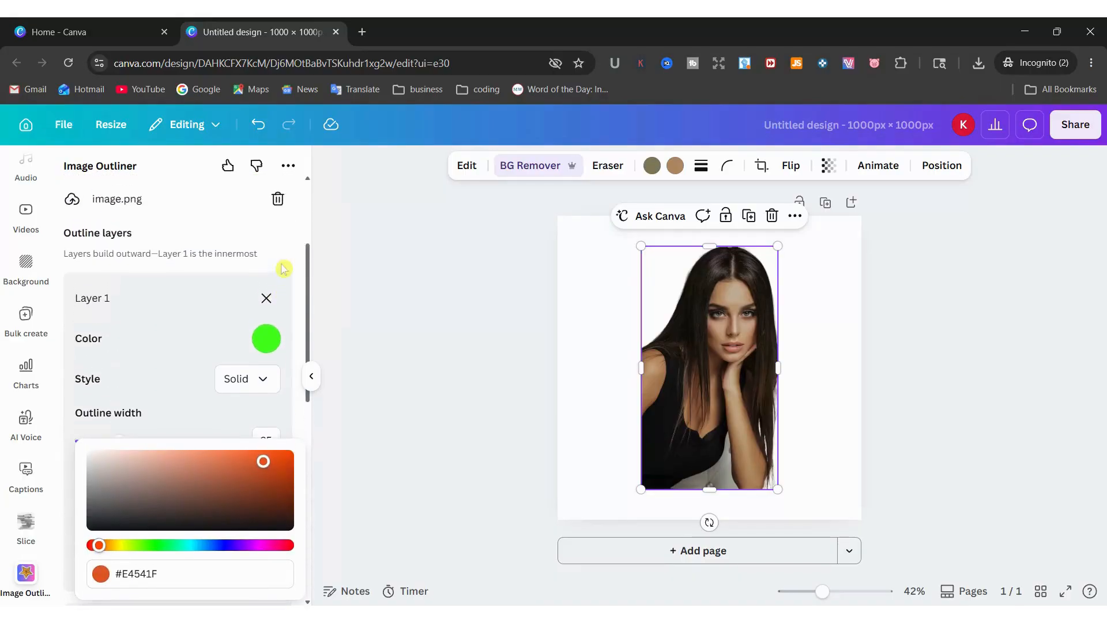
Step: Try the Dashed style on the Layer 2 outline, then set it to Stripes and check the preview
scroll(257, 302, "down", 3)
scroll(149, 405, "down", 3)
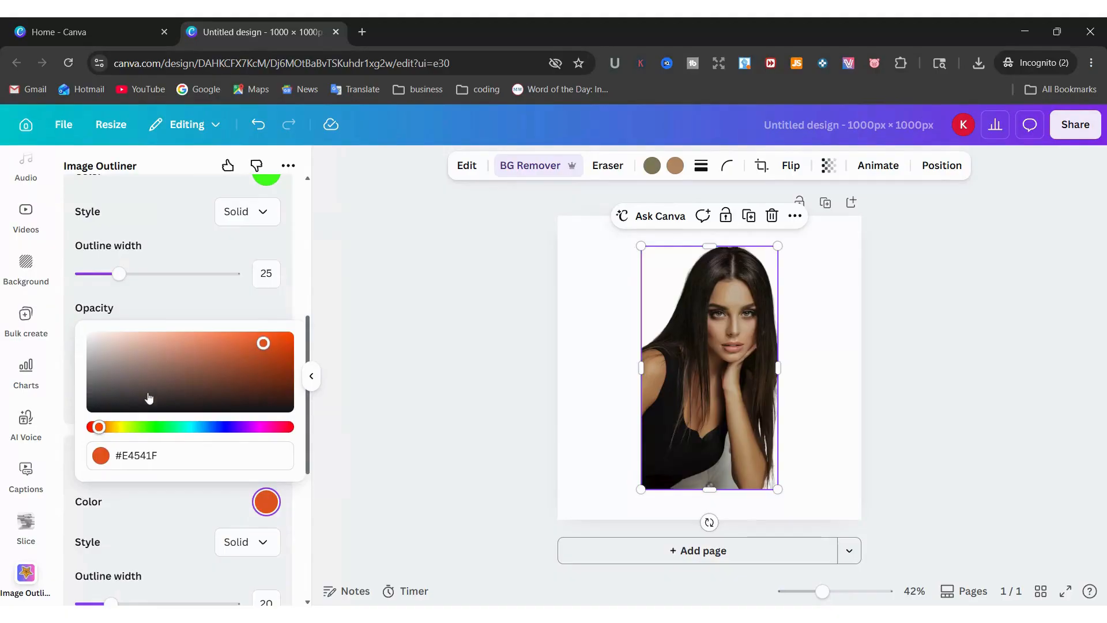
scroll(250, 542, "down", 1)
left_click(236, 505)
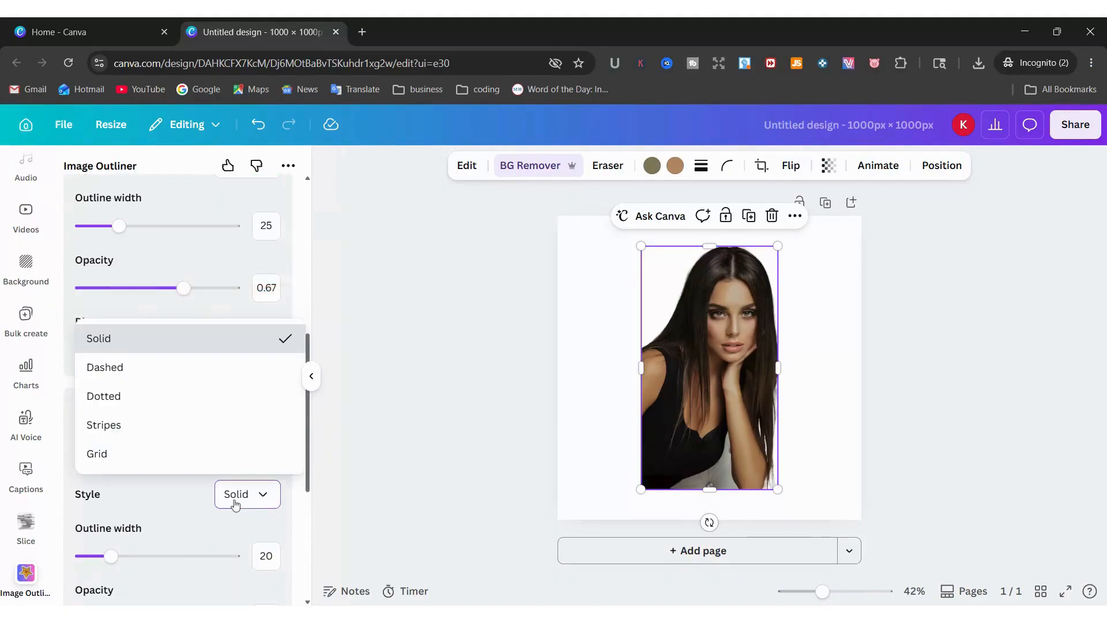
left_click(218, 376)
left_click(230, 499)
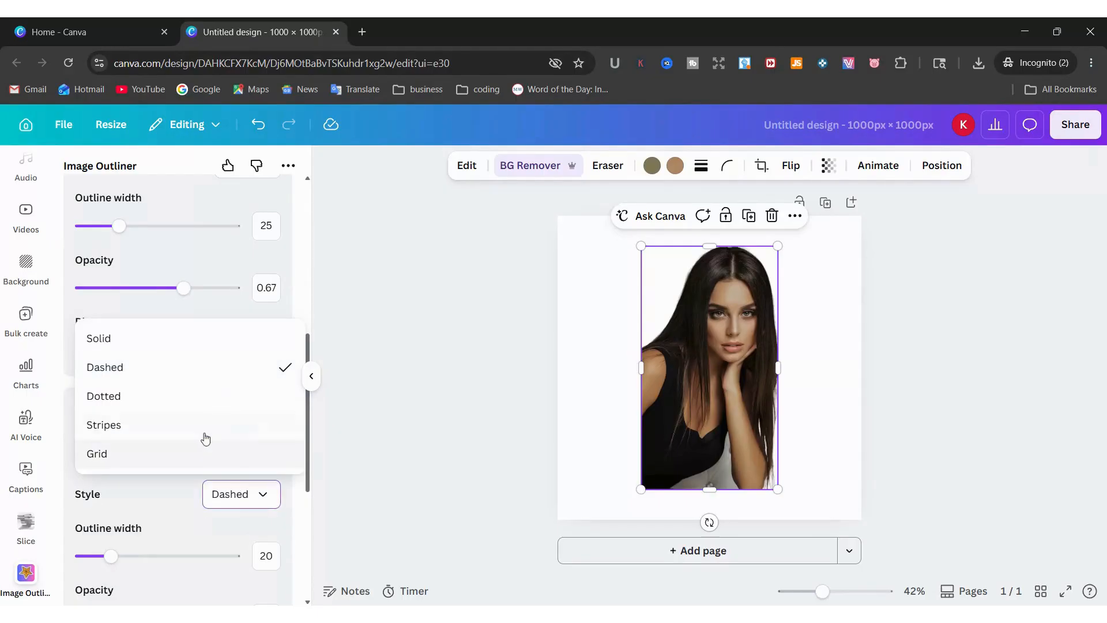
left_click(208, 427)
scroll(219, 346, "up", 6)
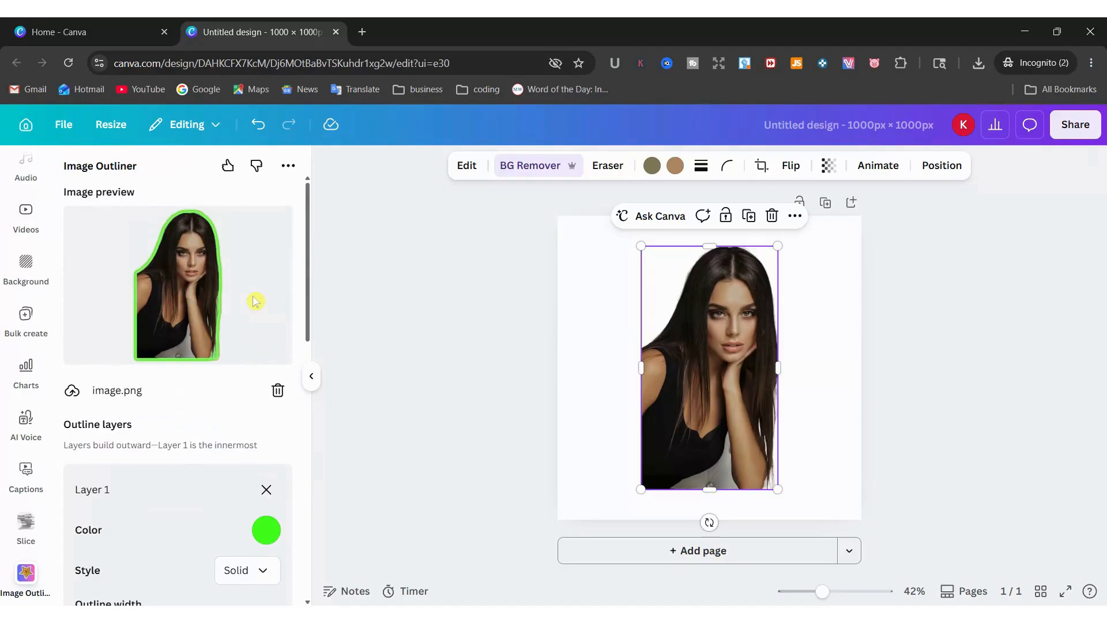
Step: Widen the striped Layer 2 outline to 74 and check it in the image preview
scroll(254, 300, "down", 4)
scroll(154, 420, "down", 4)
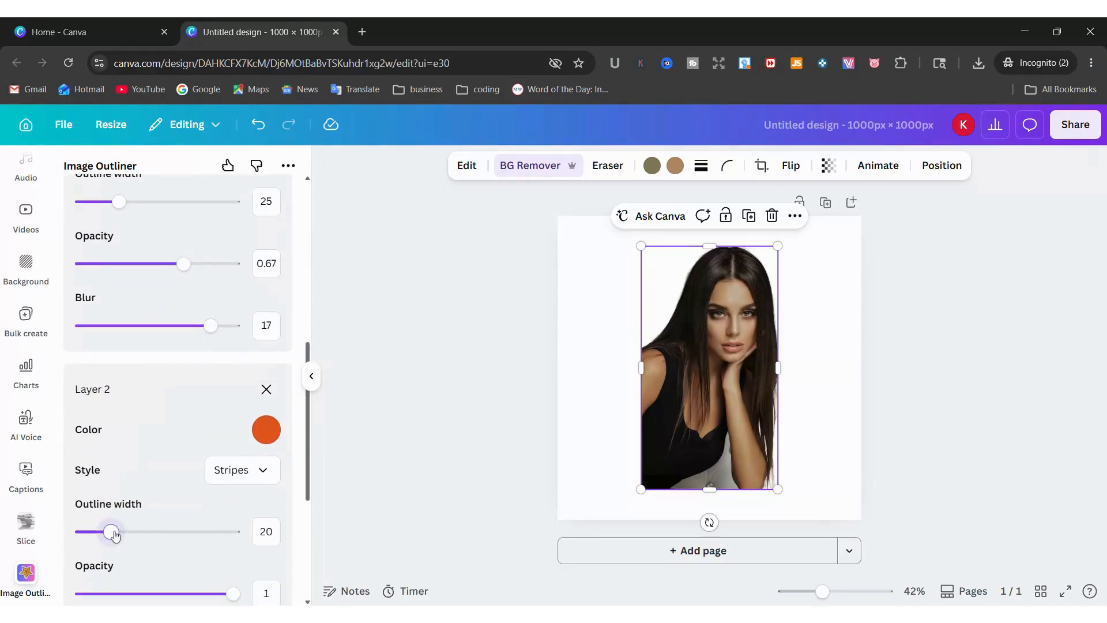
left_click_drag(111, 531, 196, 530)
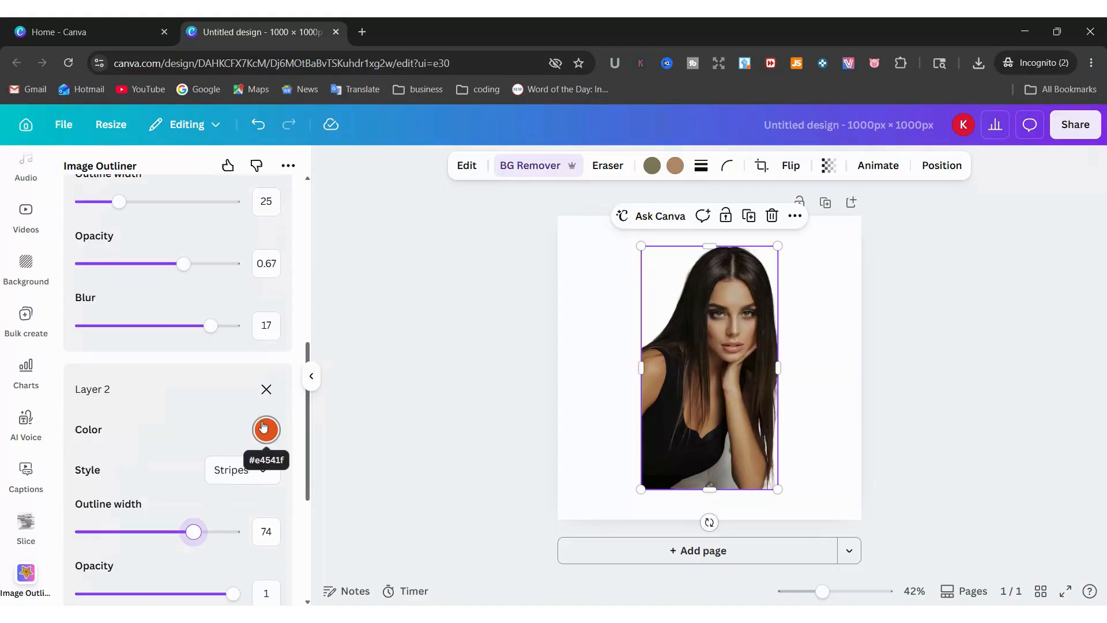
scroll(264, 428, "up", 2)
scroll(263, 426, "up", 6)
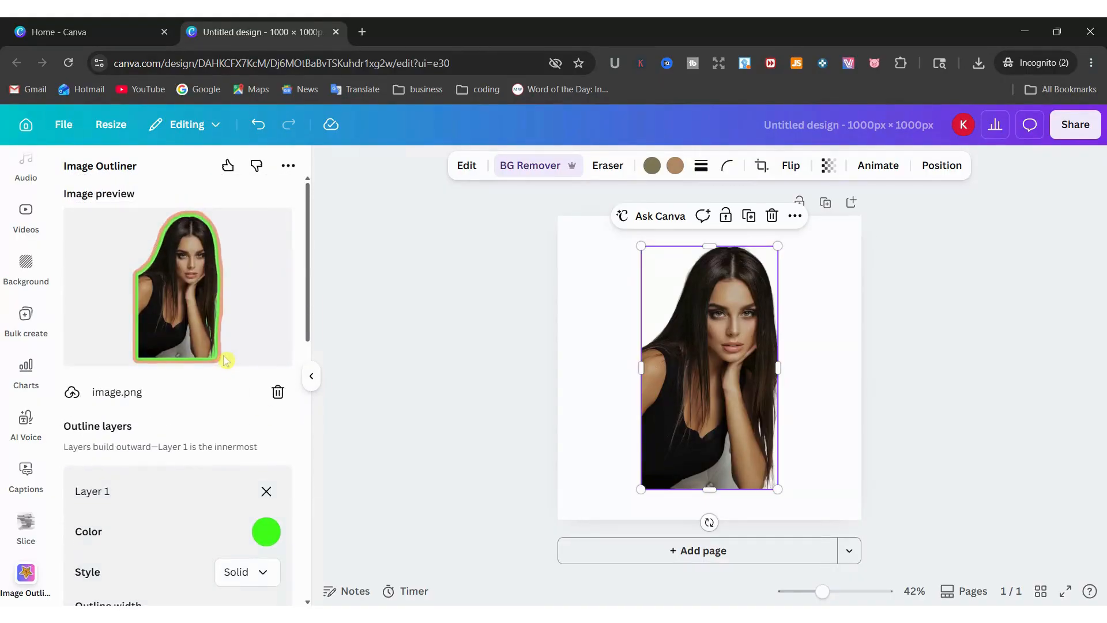
scroll(210, 308, "down", 1)
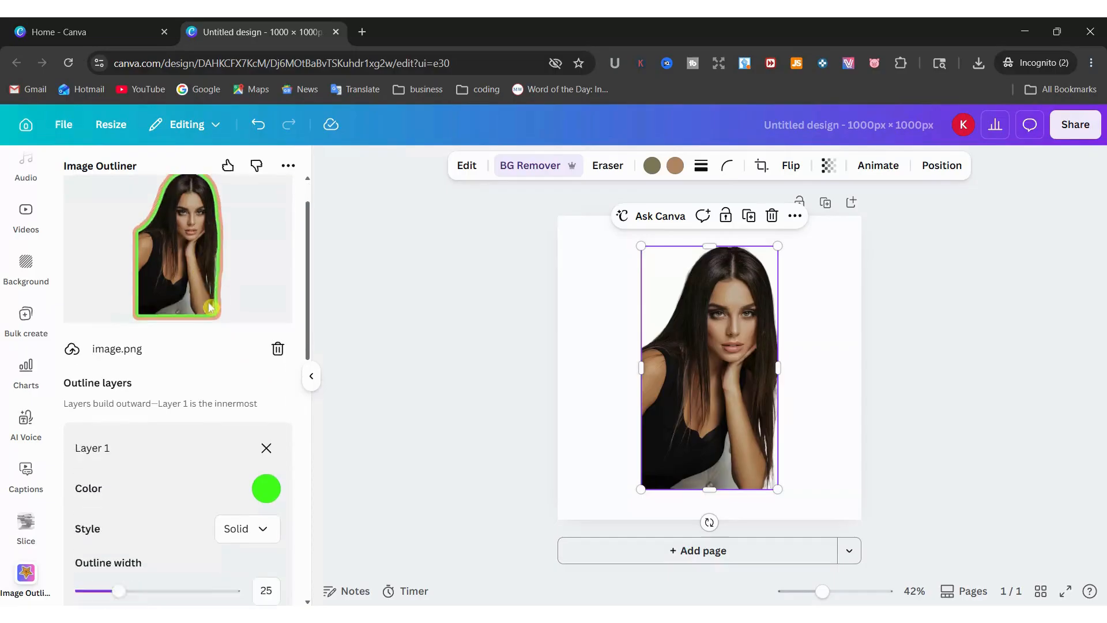
Step: Set the Layer 2 outline's blur to 12 and its opacity to 0.61
scroll(213, 314, "down", 8)
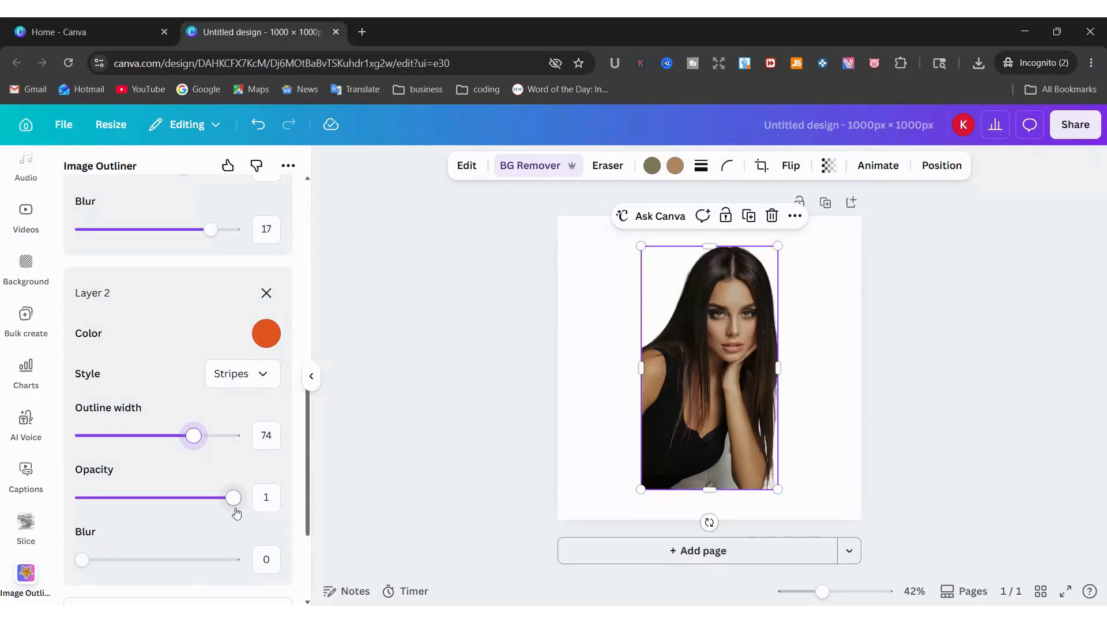
left_click_drag(85, 560, 173, 559)
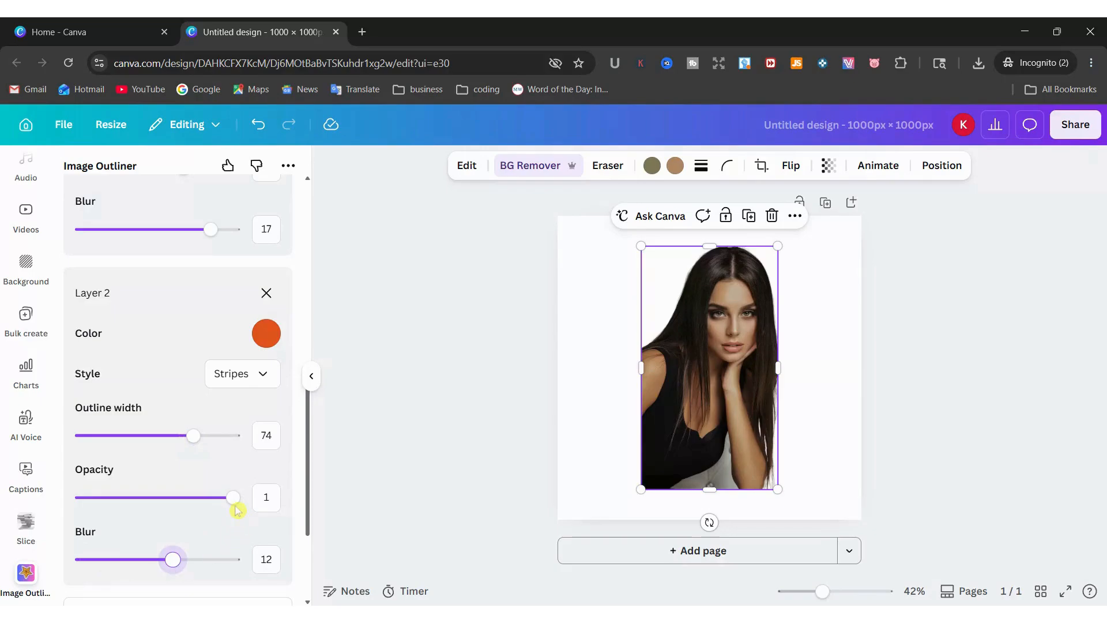
left_click_drag(234, 506, 176, 513)
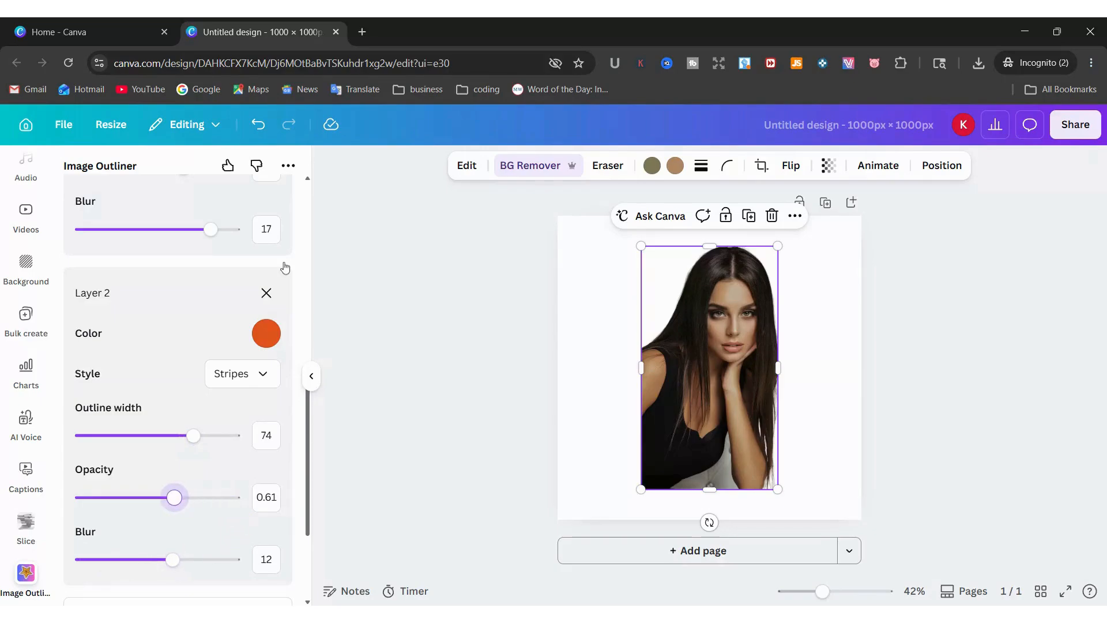
Step: Try the Hollow outline effect on the layered outline, check it in the image preview, and switch it off again
scroll(299, 270, "up", 10)
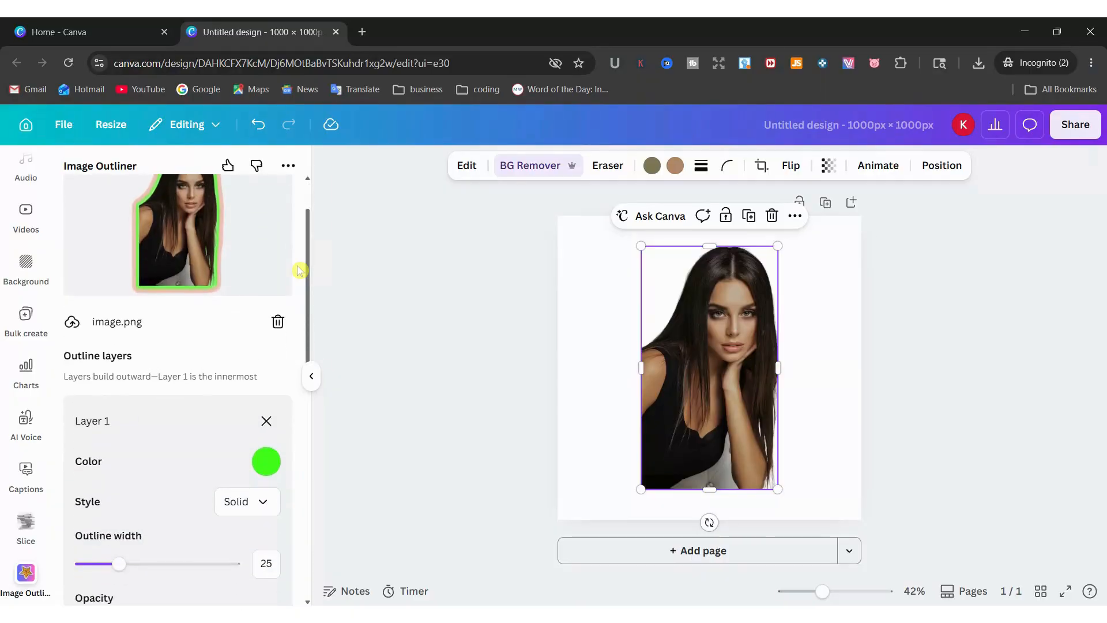
scroll(234, 309, "down", 10)
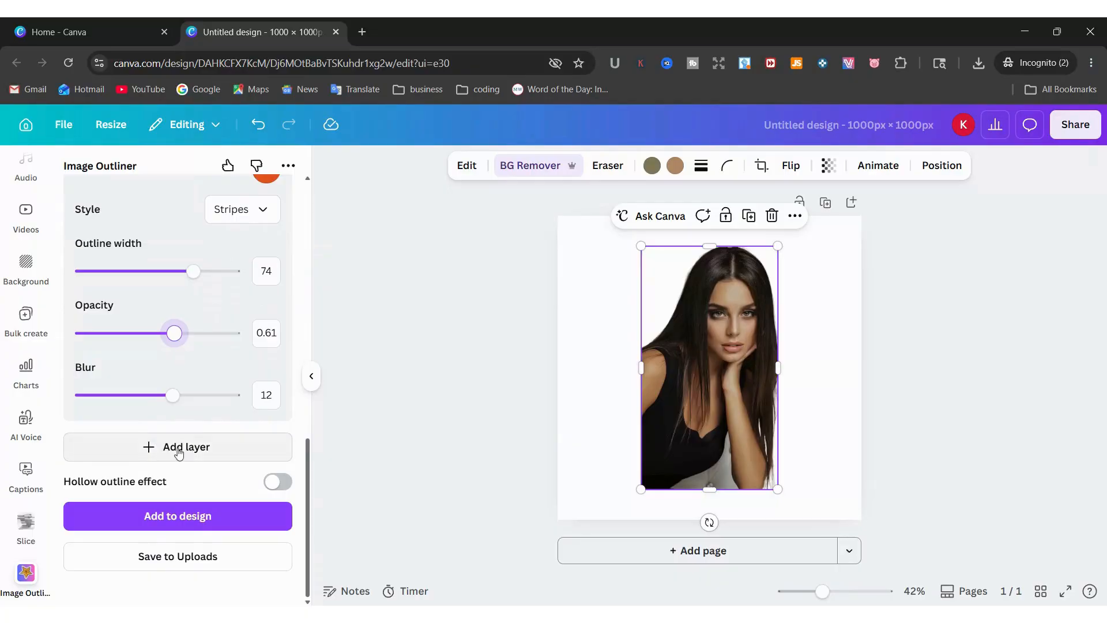
left_click(286, 483)
scroll(309, 376, "up", 6)
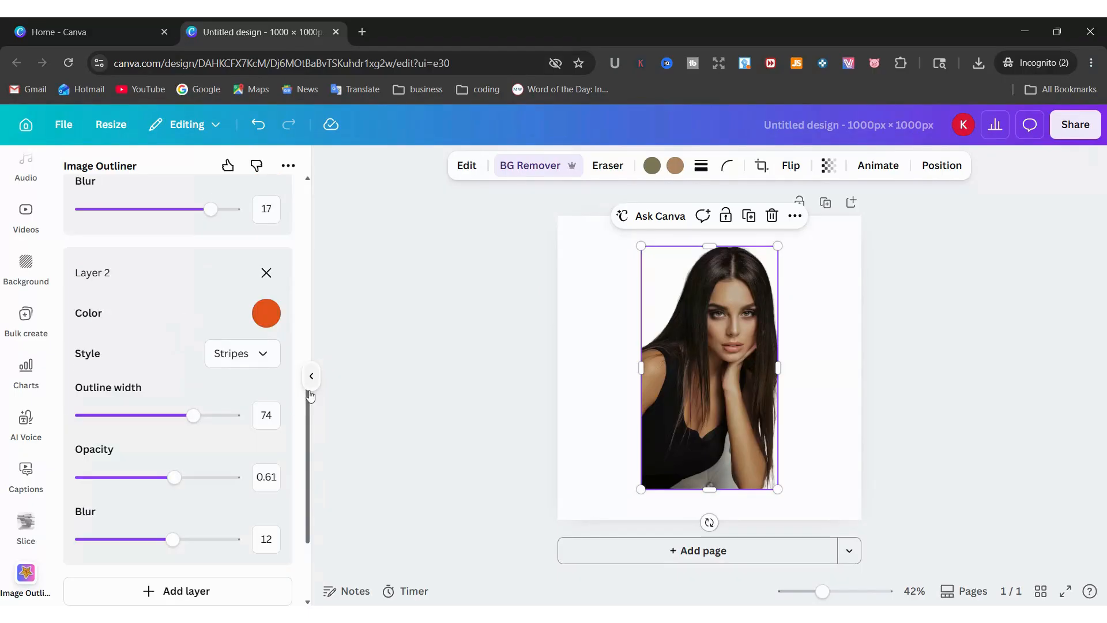
scroll(304, 290, "up", 6)
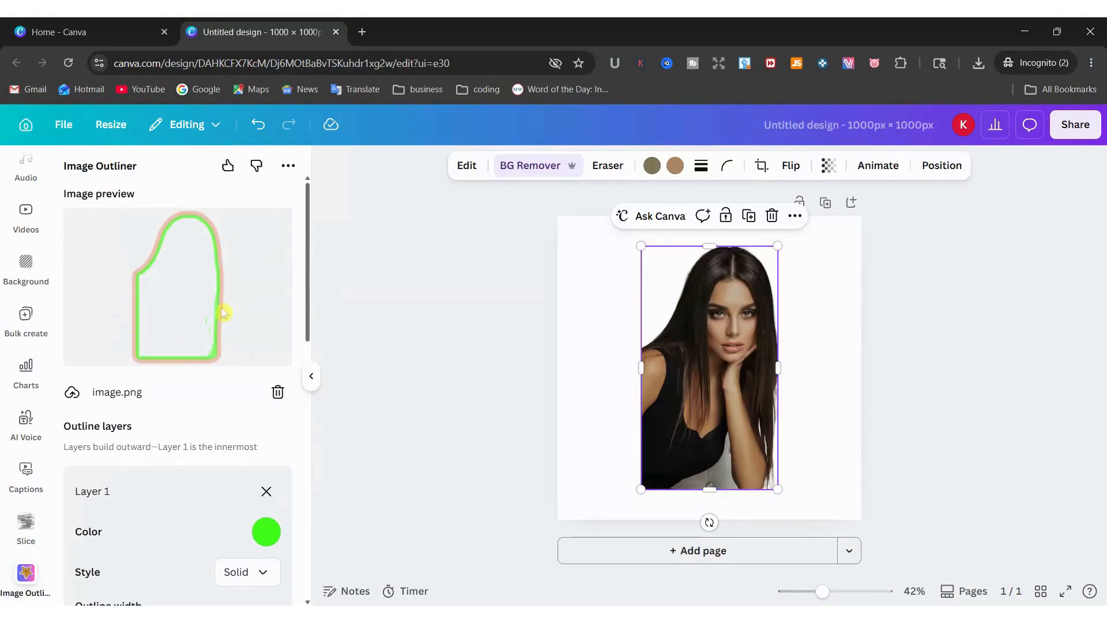
scroll(161, 369, "down", 10)
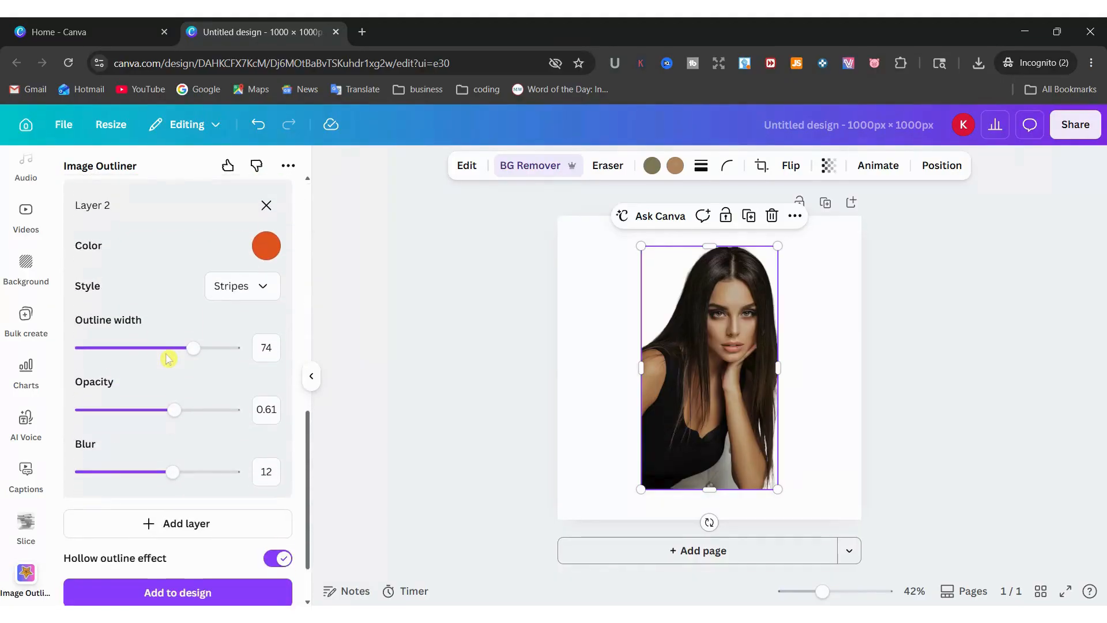
left_click(274, 485)
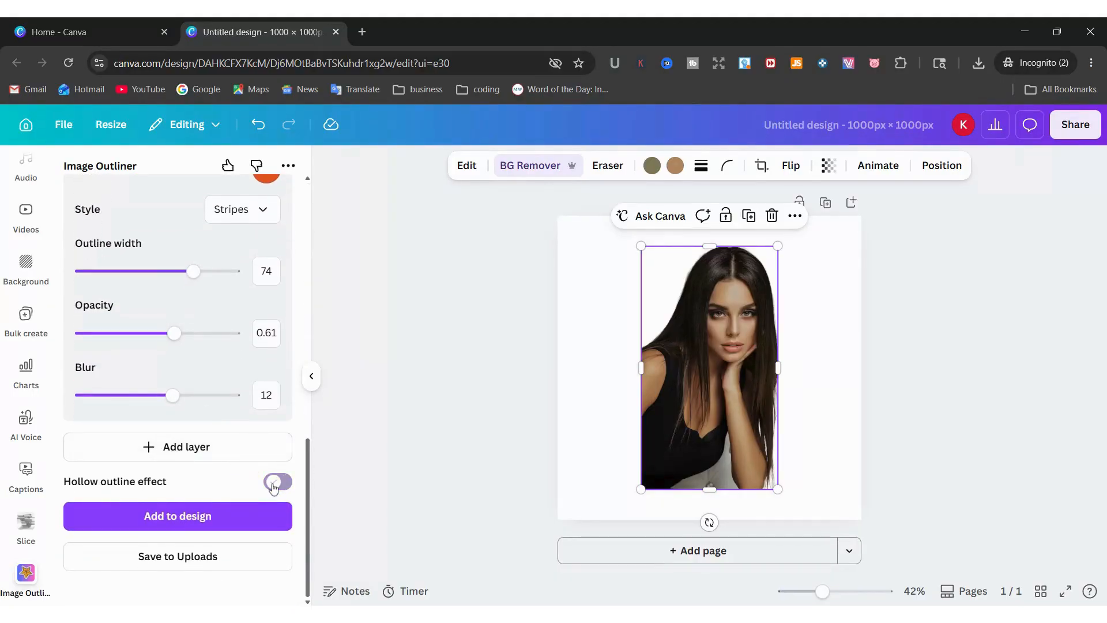
Step: Add the outlined portrait to the design and enlarge it on the left half of the page
left_click(263, 522)
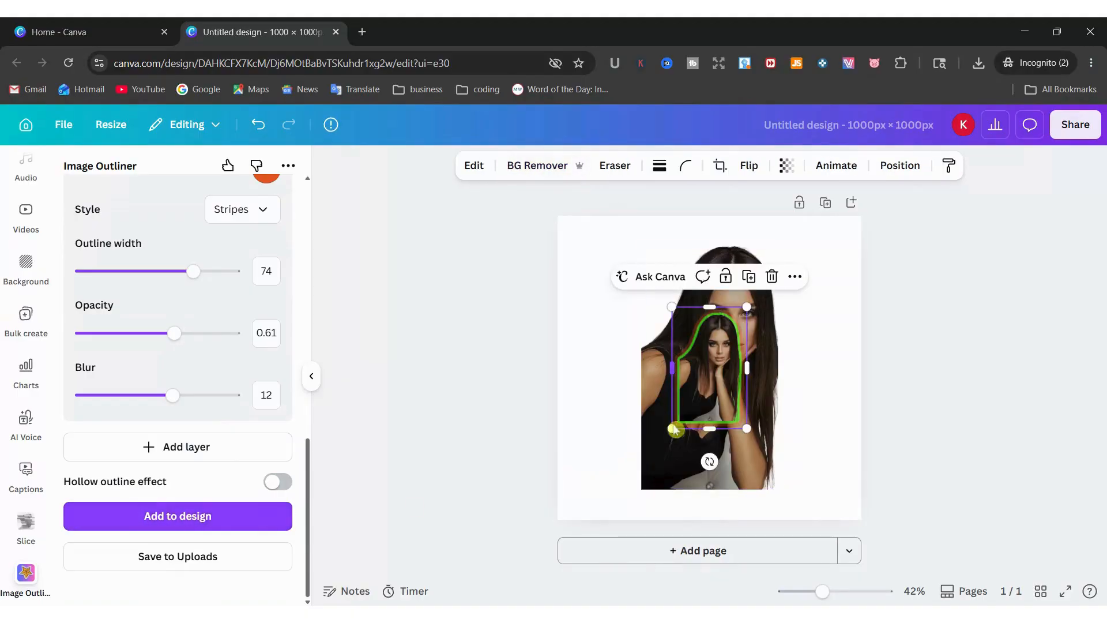
left_click_drag(672, 428, 546, 485)
left_click_drag(639, 458, 603, 430)
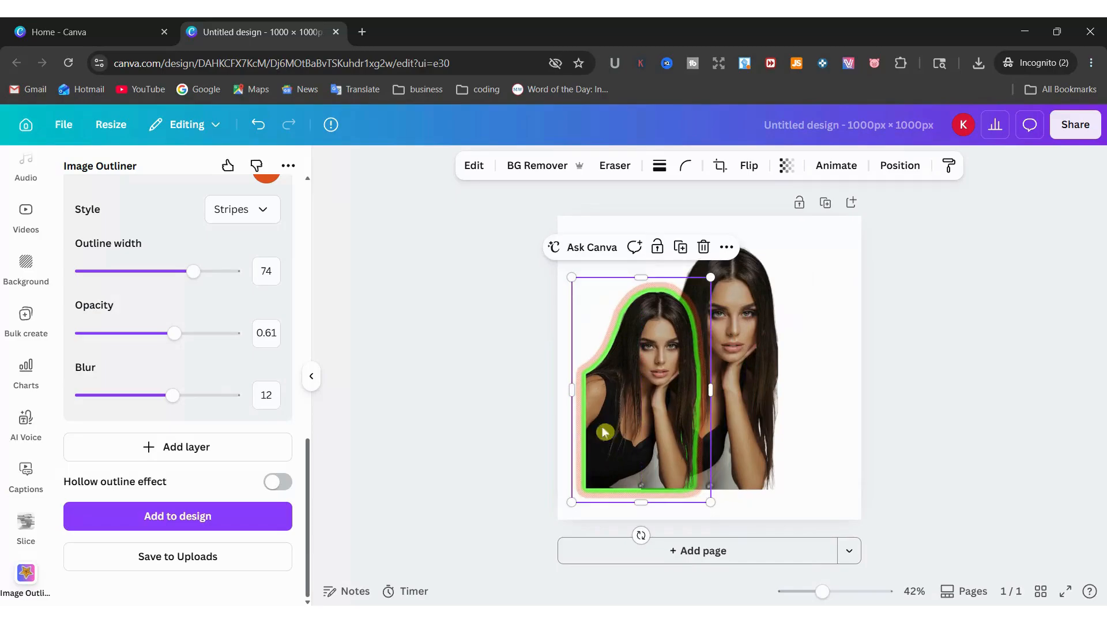
left_click_drag(709, 286, 794, 250)
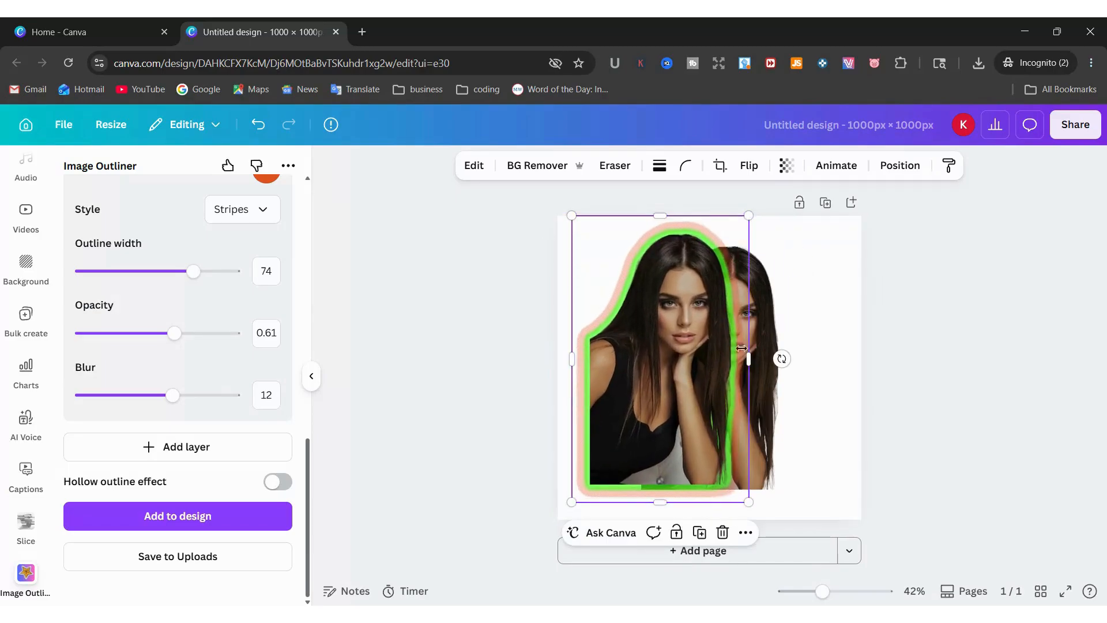
Step: Move the original portrait to the right side of the page and shrink the outlined copy to sit beside it for comparison
left_click_drag(764, 444, 827, 434)
left_click(728, 433)
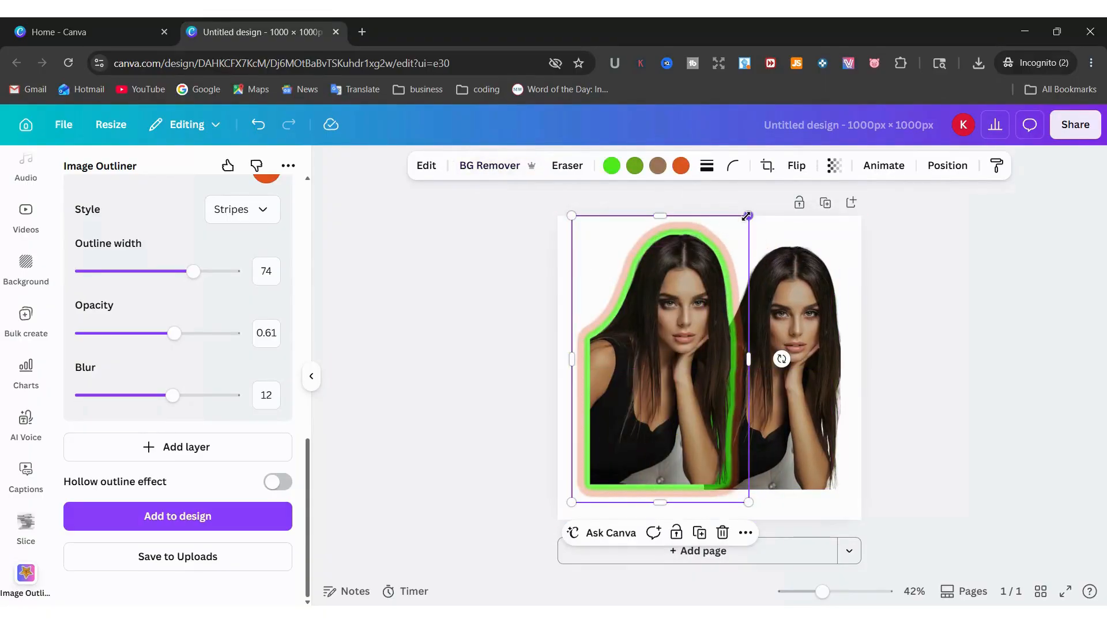
left_click_drag(748, 215, 720, 260)
left_click_drag(628, 352, 632, 333)
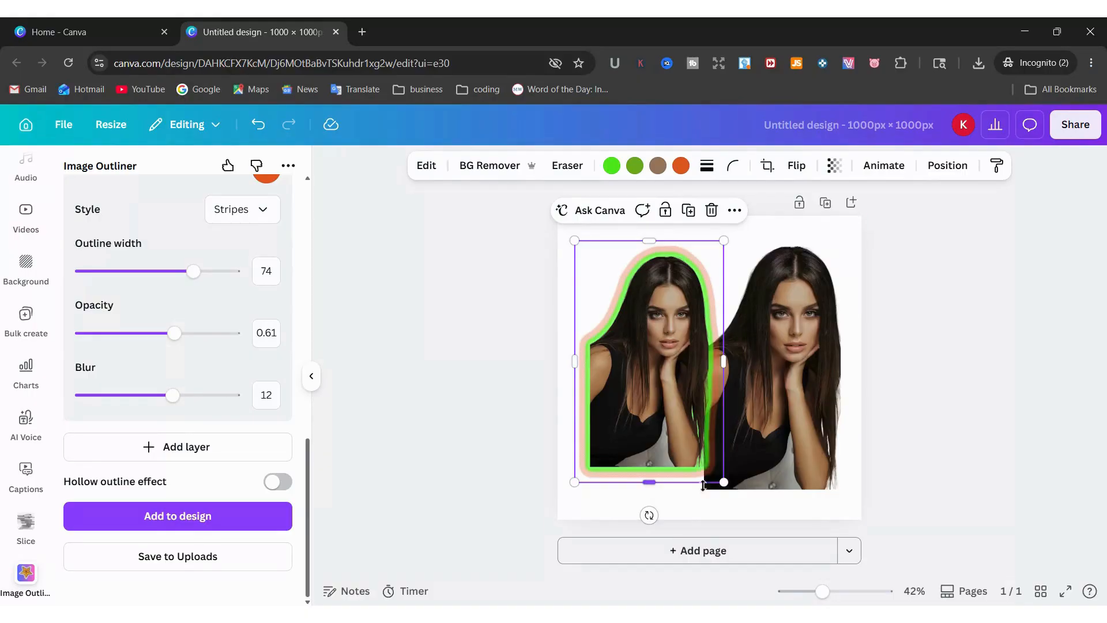
left_click_drag(629, 399, 630, 415)
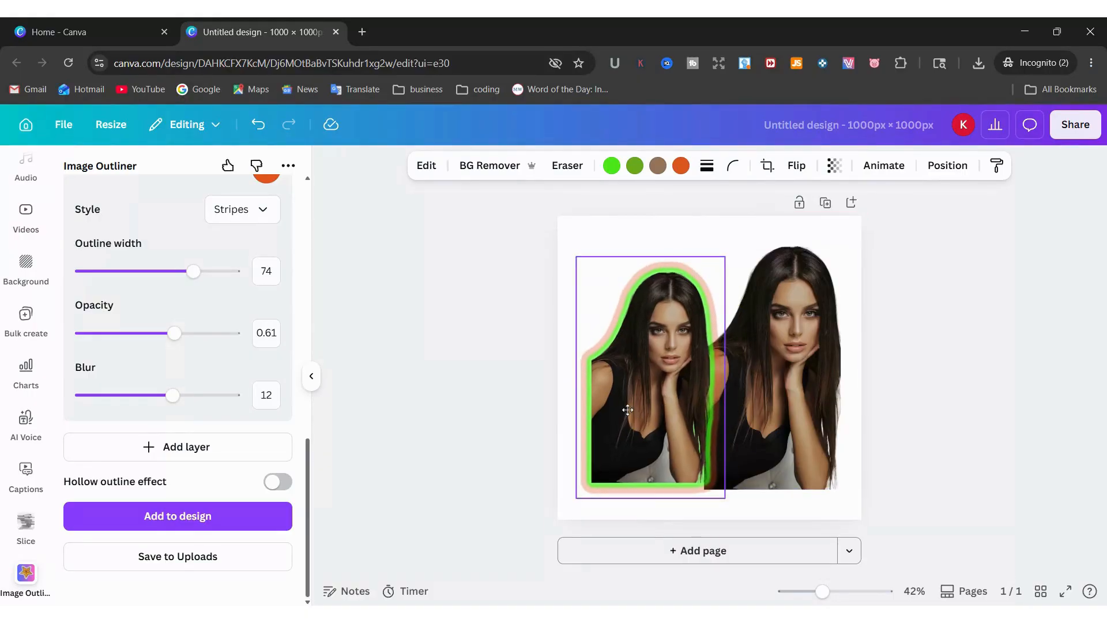
left_click(507, 354)
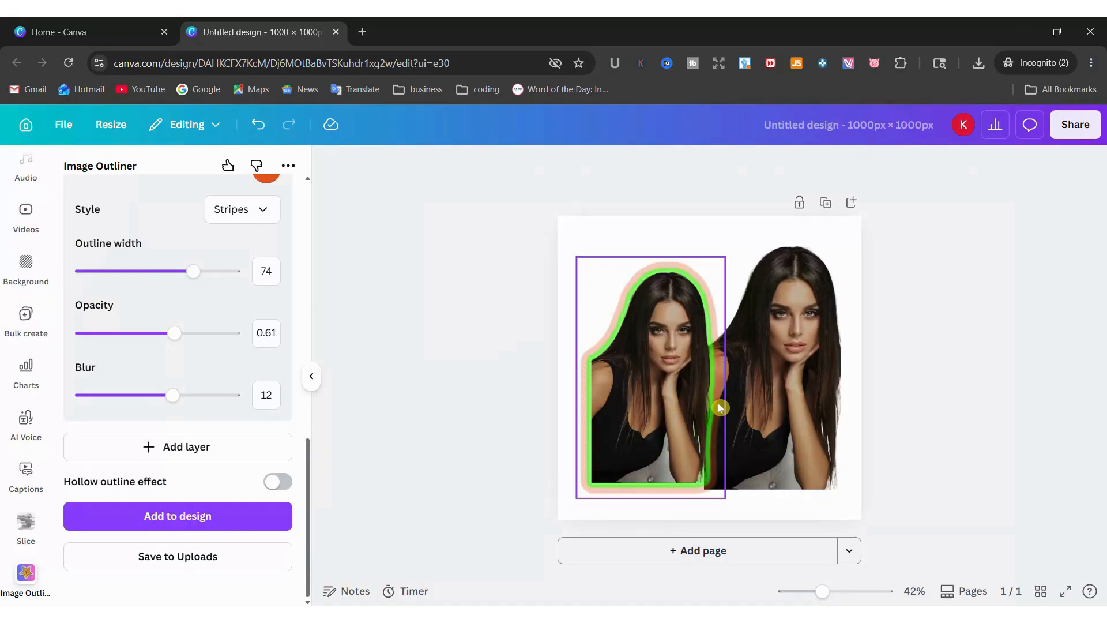
left_click(753, 378)
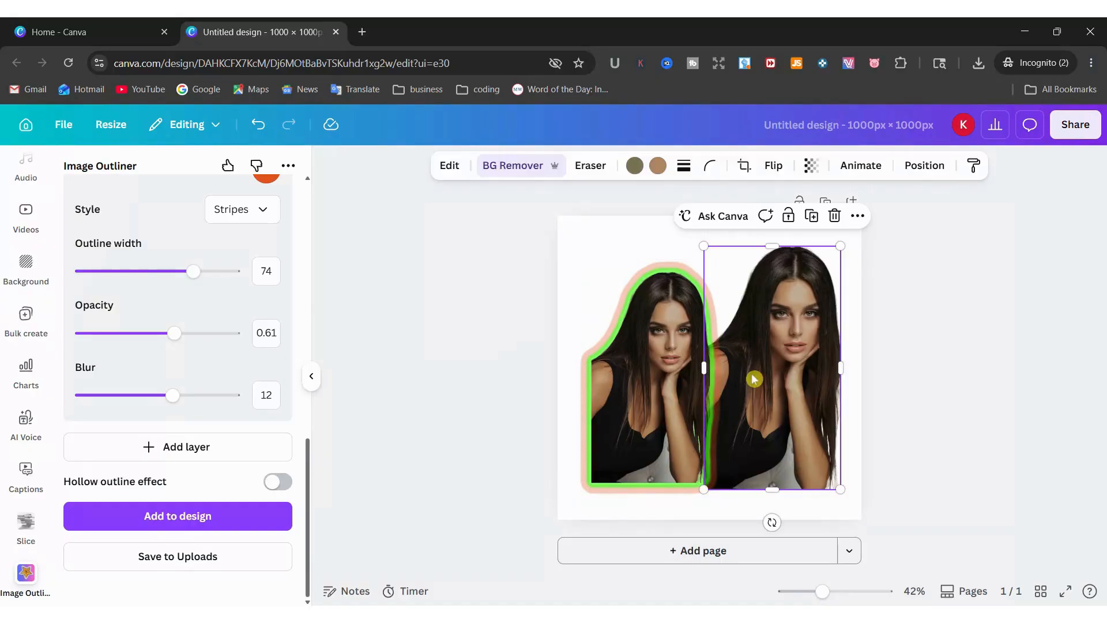